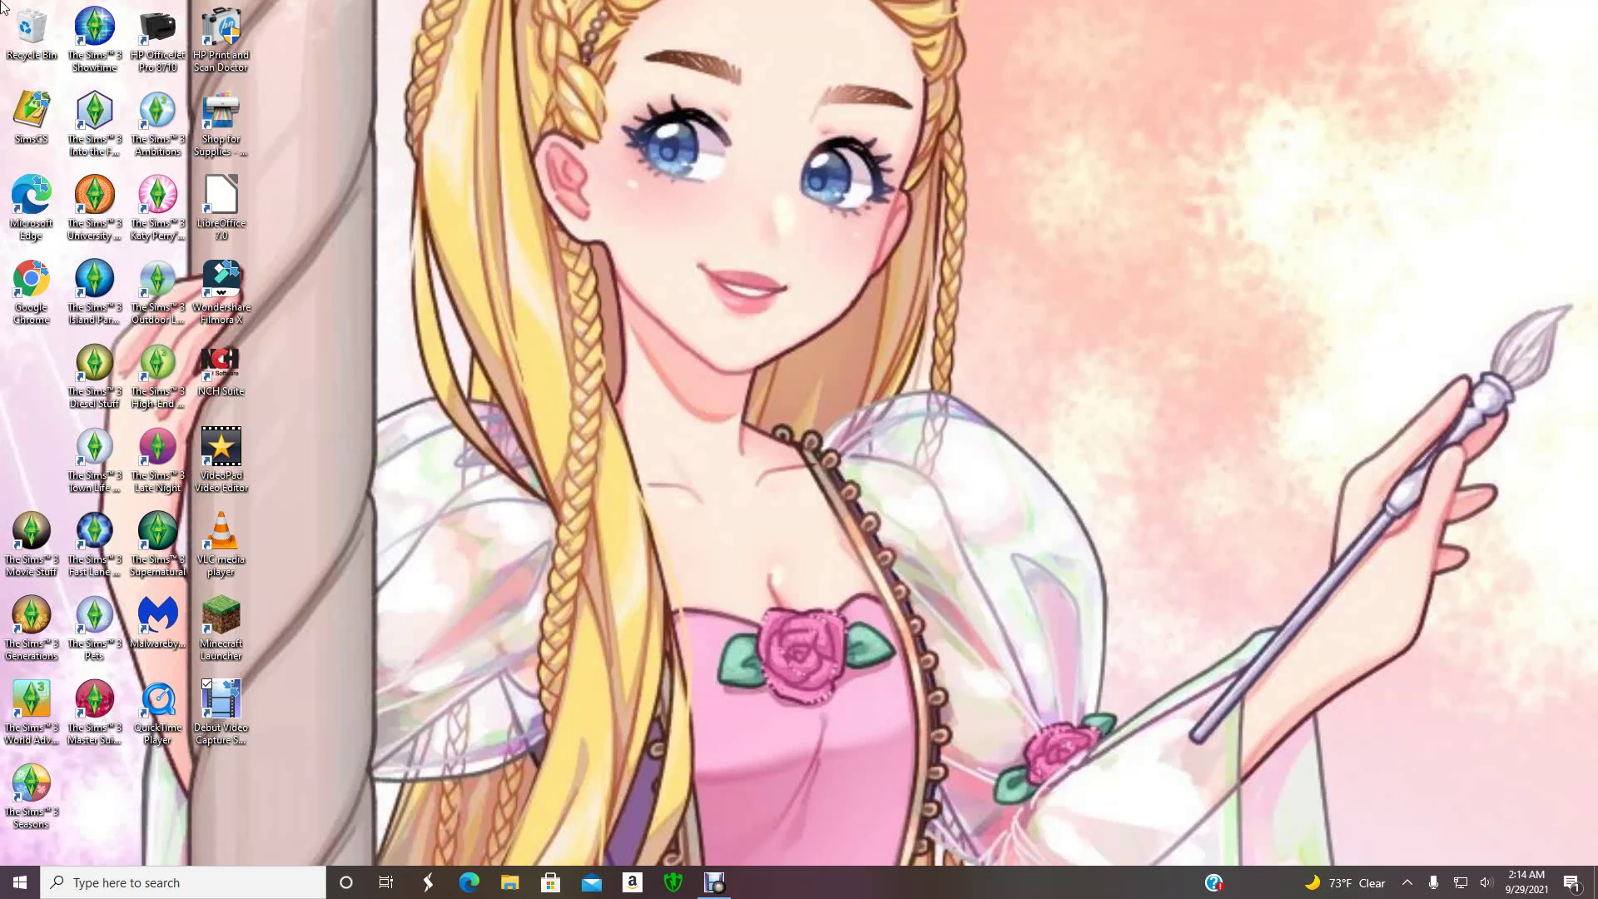
# Open Google Chrome and search for "sims 3".
pyautogui.click(34, 294)
pyautogui.doubleClick(34, 294)
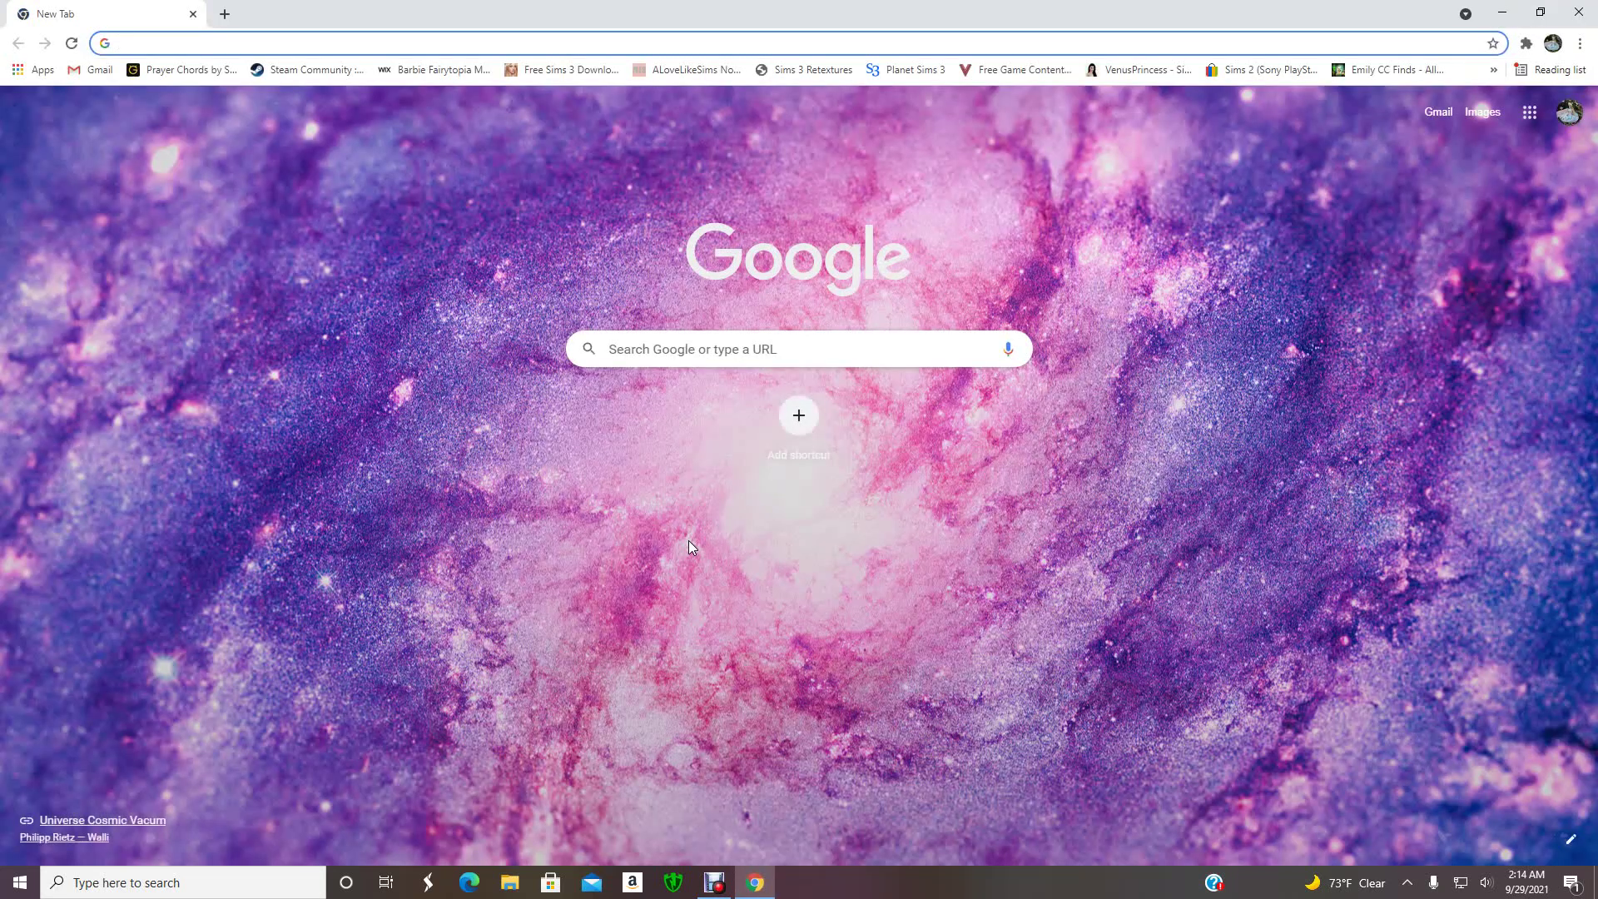
pyautogui.write('sims 3')
pyautogui.press('Return')
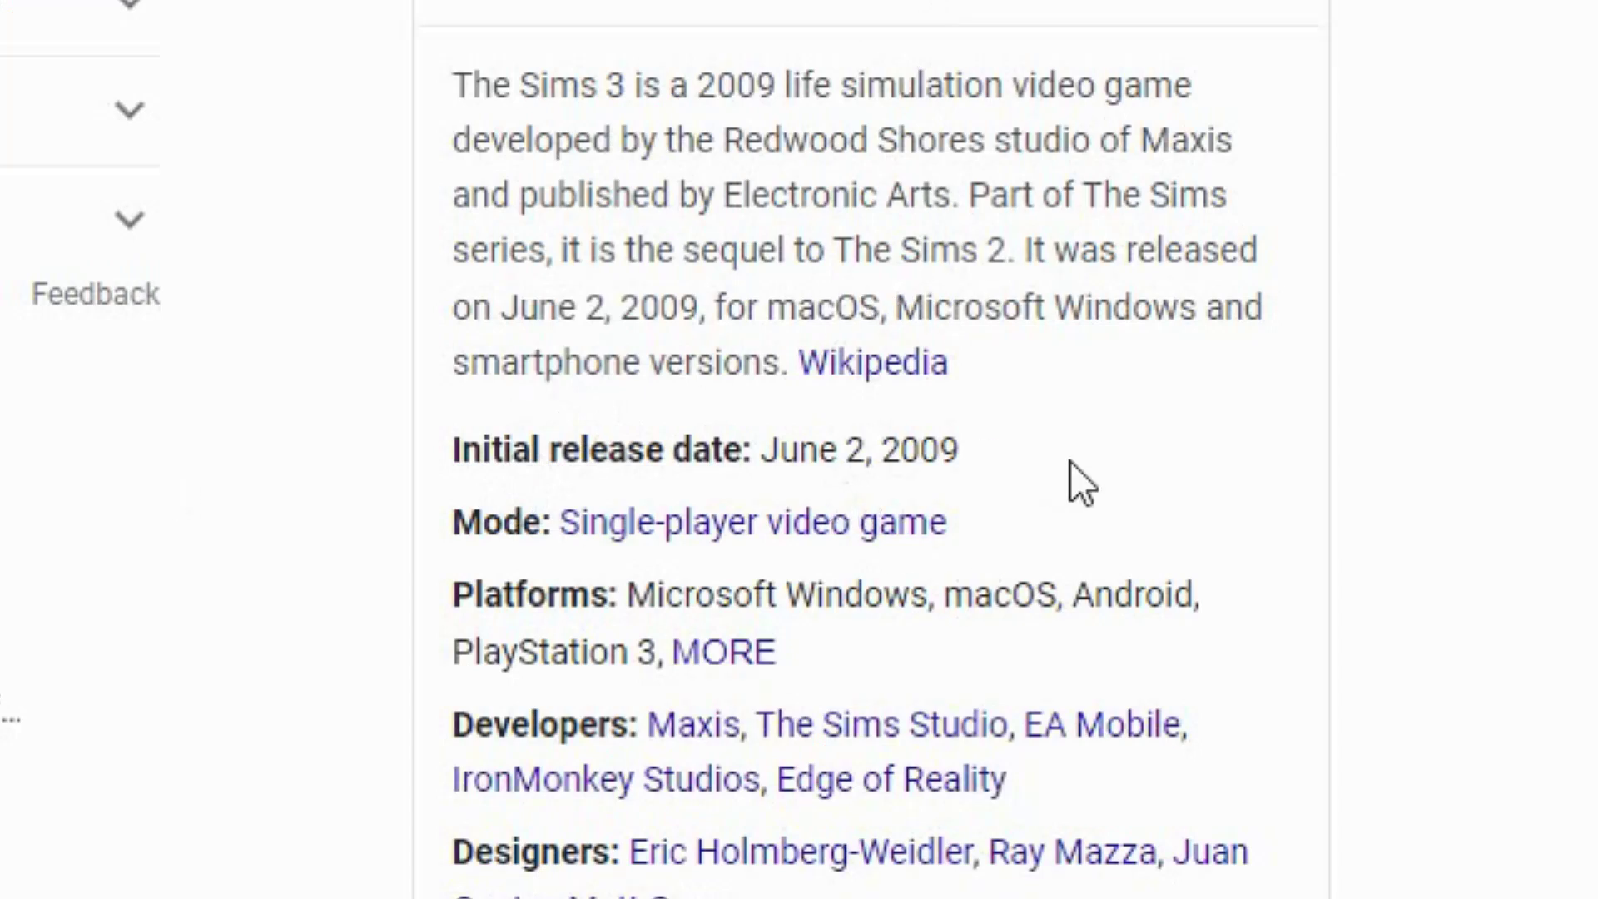
# Replace the search with "origin download" and close the browser after viewing the Origin results.
pyautogui.moveTo(191, 100); pyautogui.dragTo(3, 87)
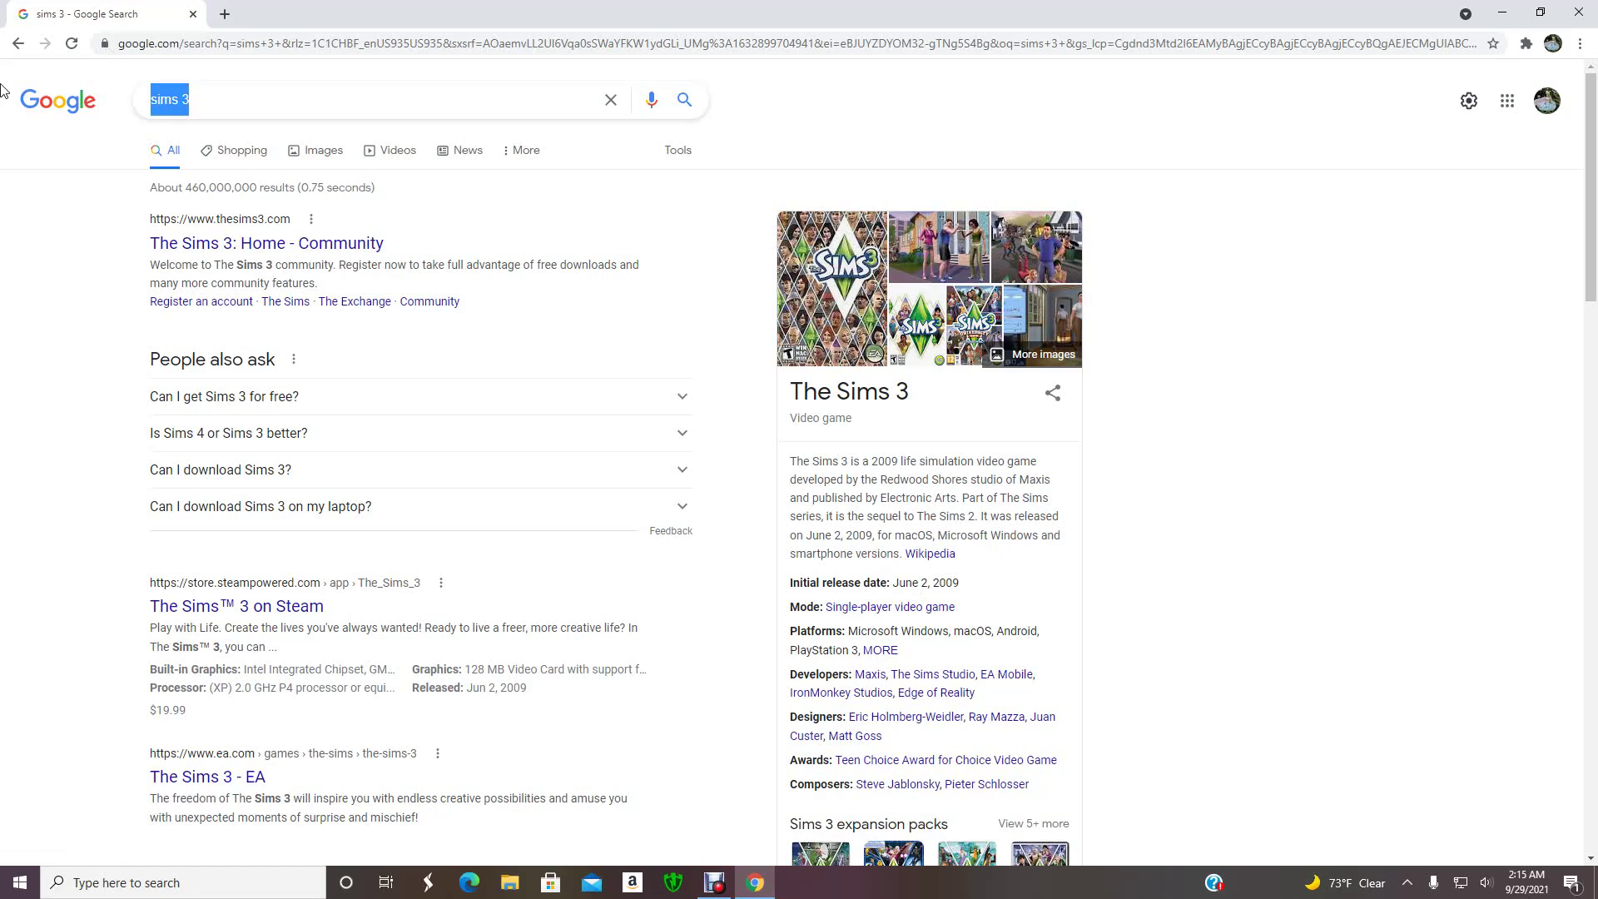
pyautogui.press('BackSpace')
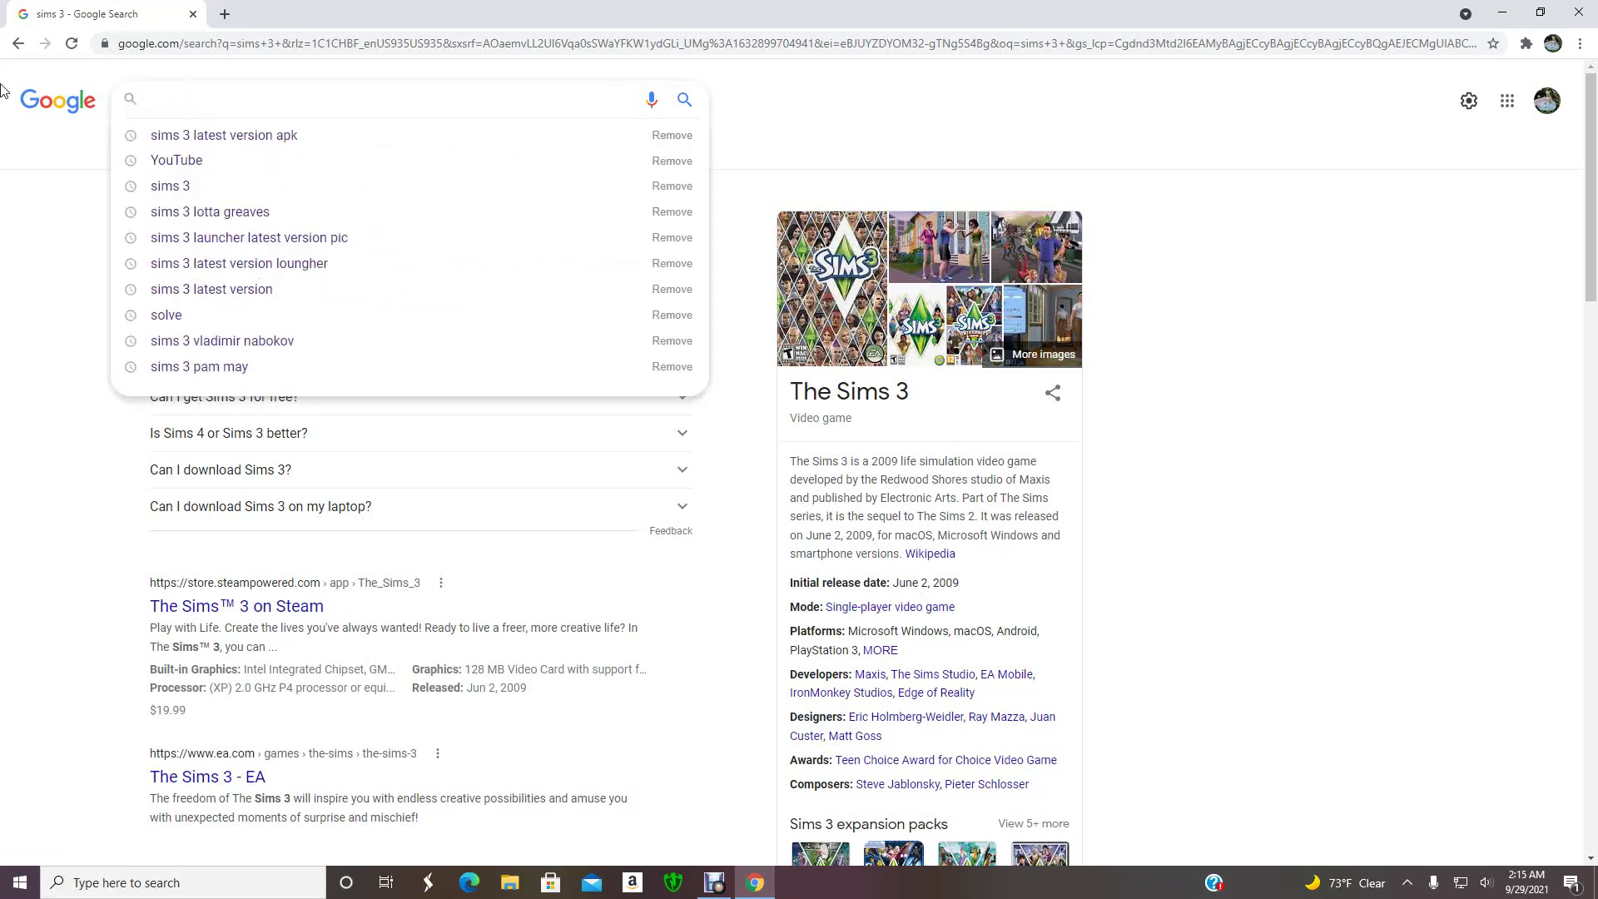
pyautogui.write('Ori')
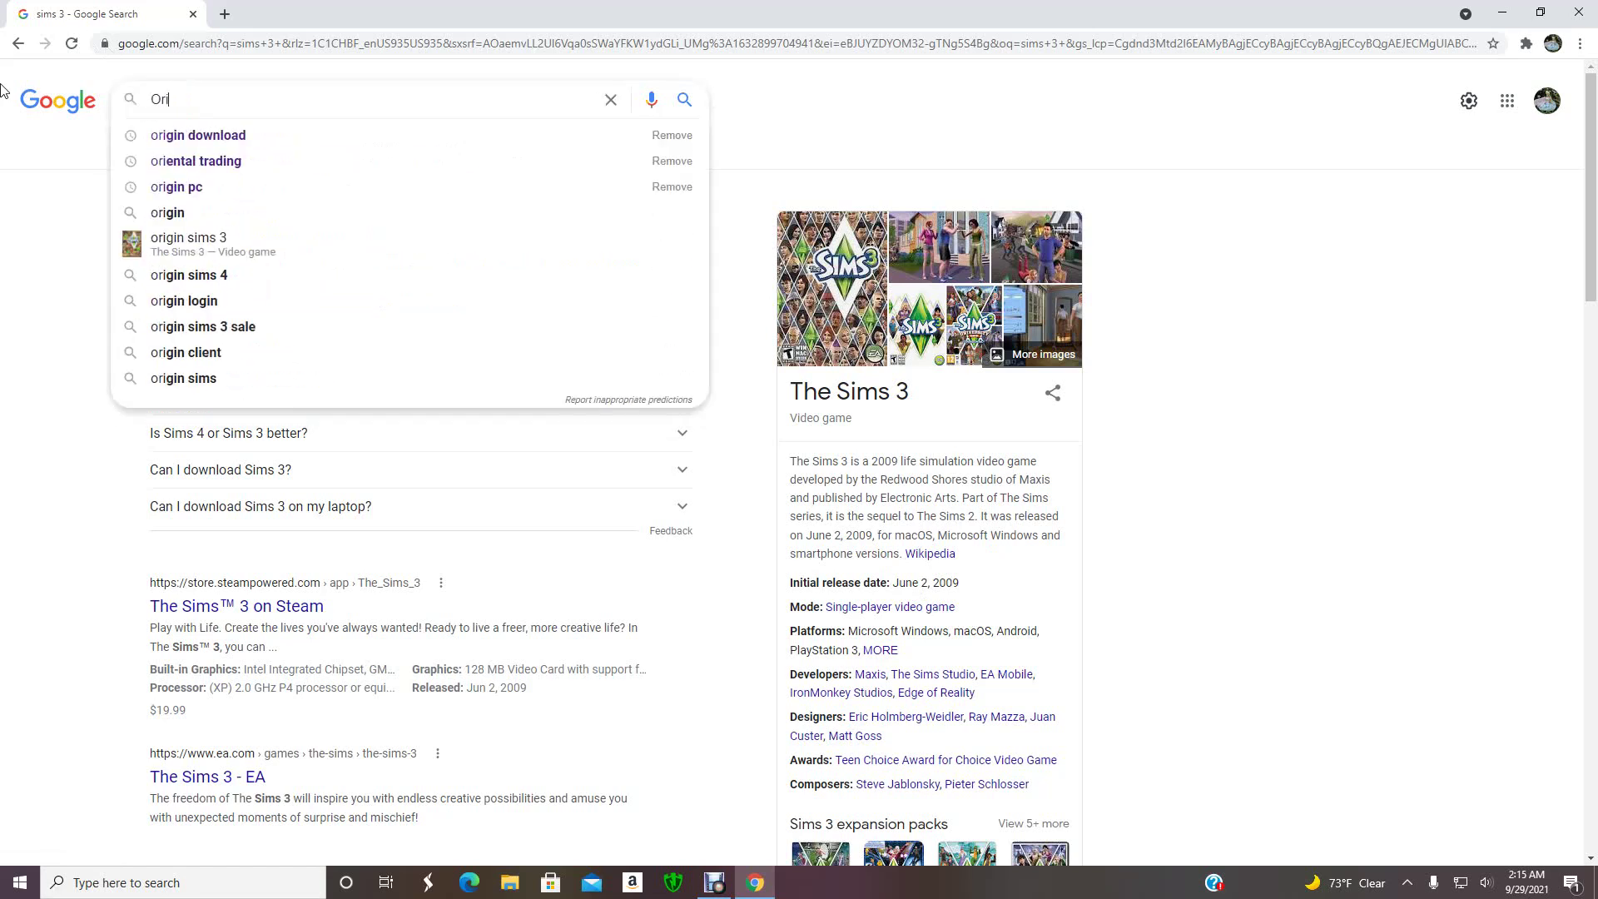
pyautogui.press('Down')
pyautogui.press('Return')
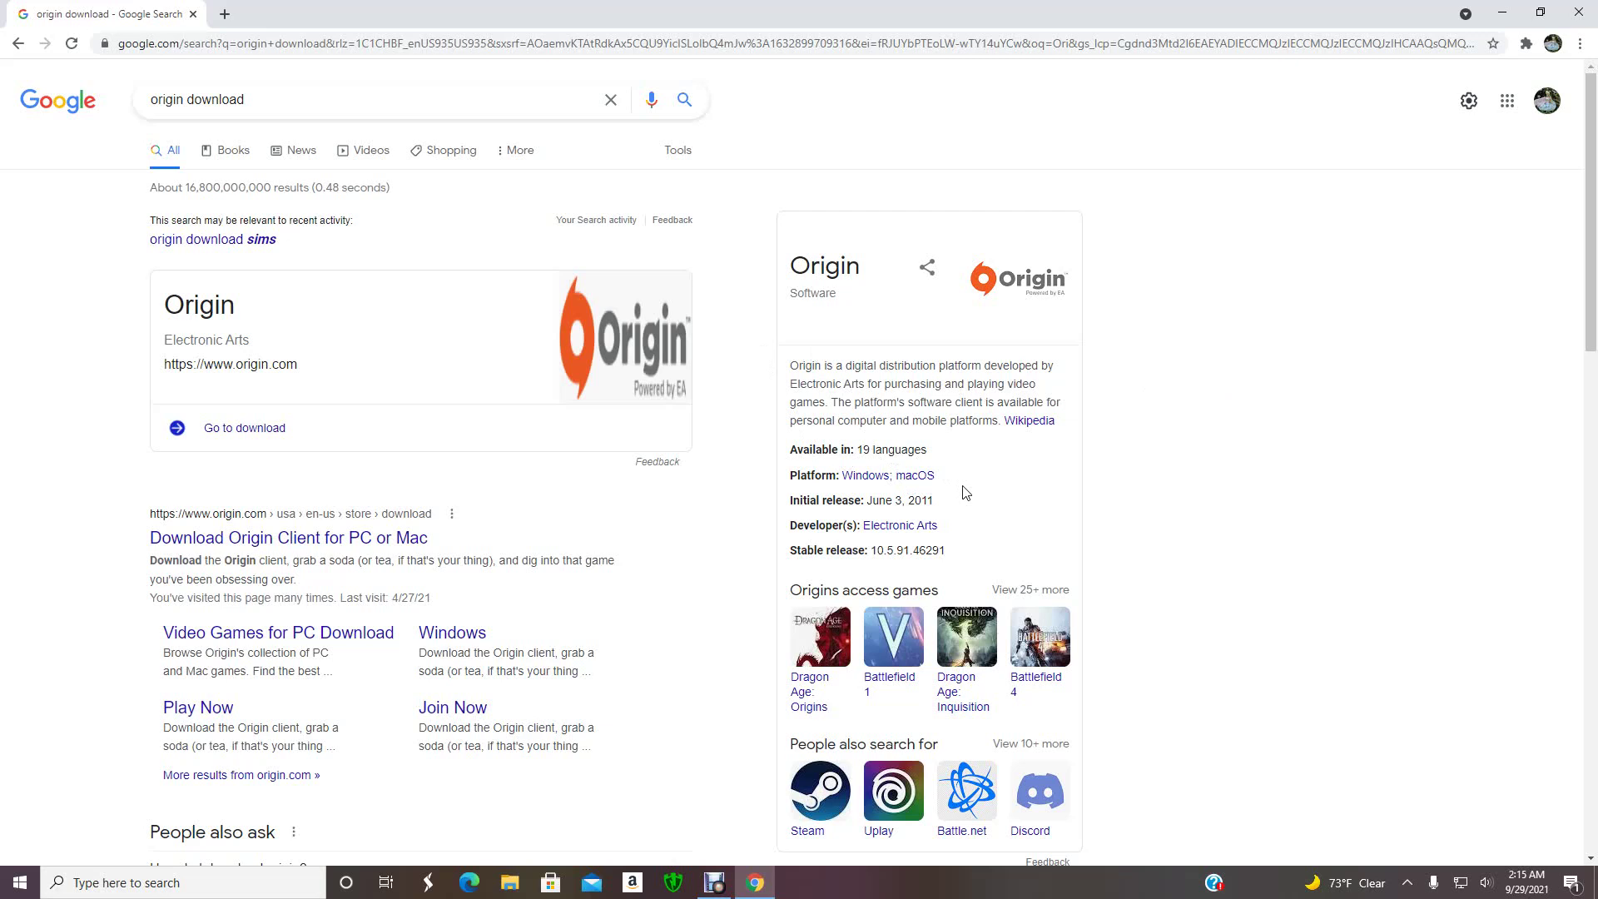
pyautogui.hotkey('alt', 'F4')
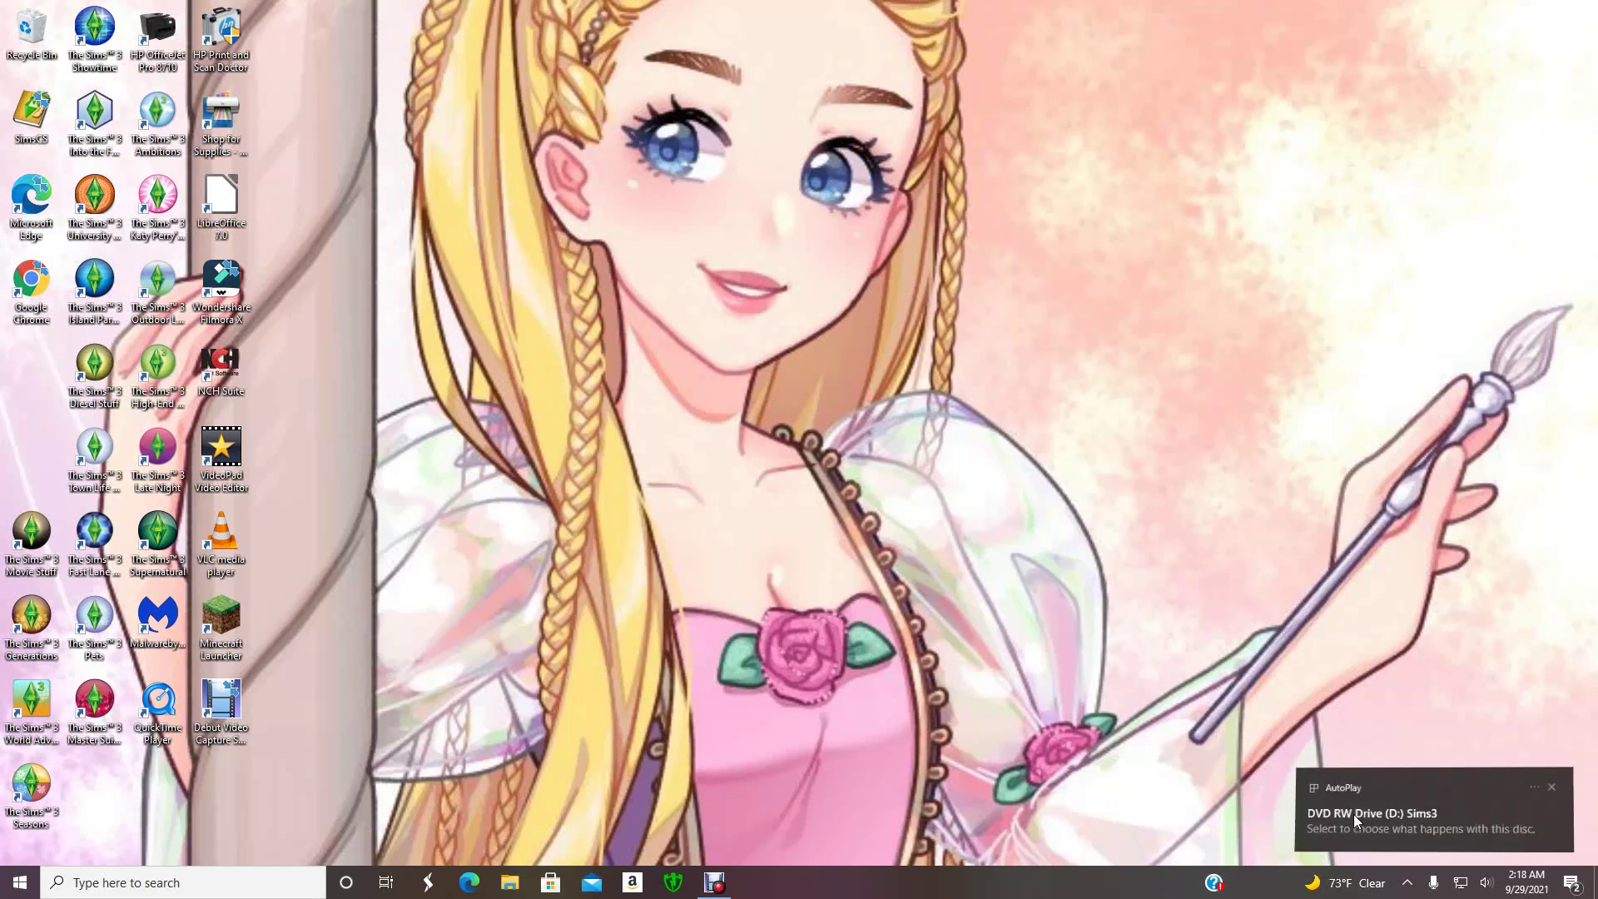
# Run Autorun.exe from the Sims3 disc, allow it to make changes, and choose English as the setup language.
pyautogui.click(1353, 814)
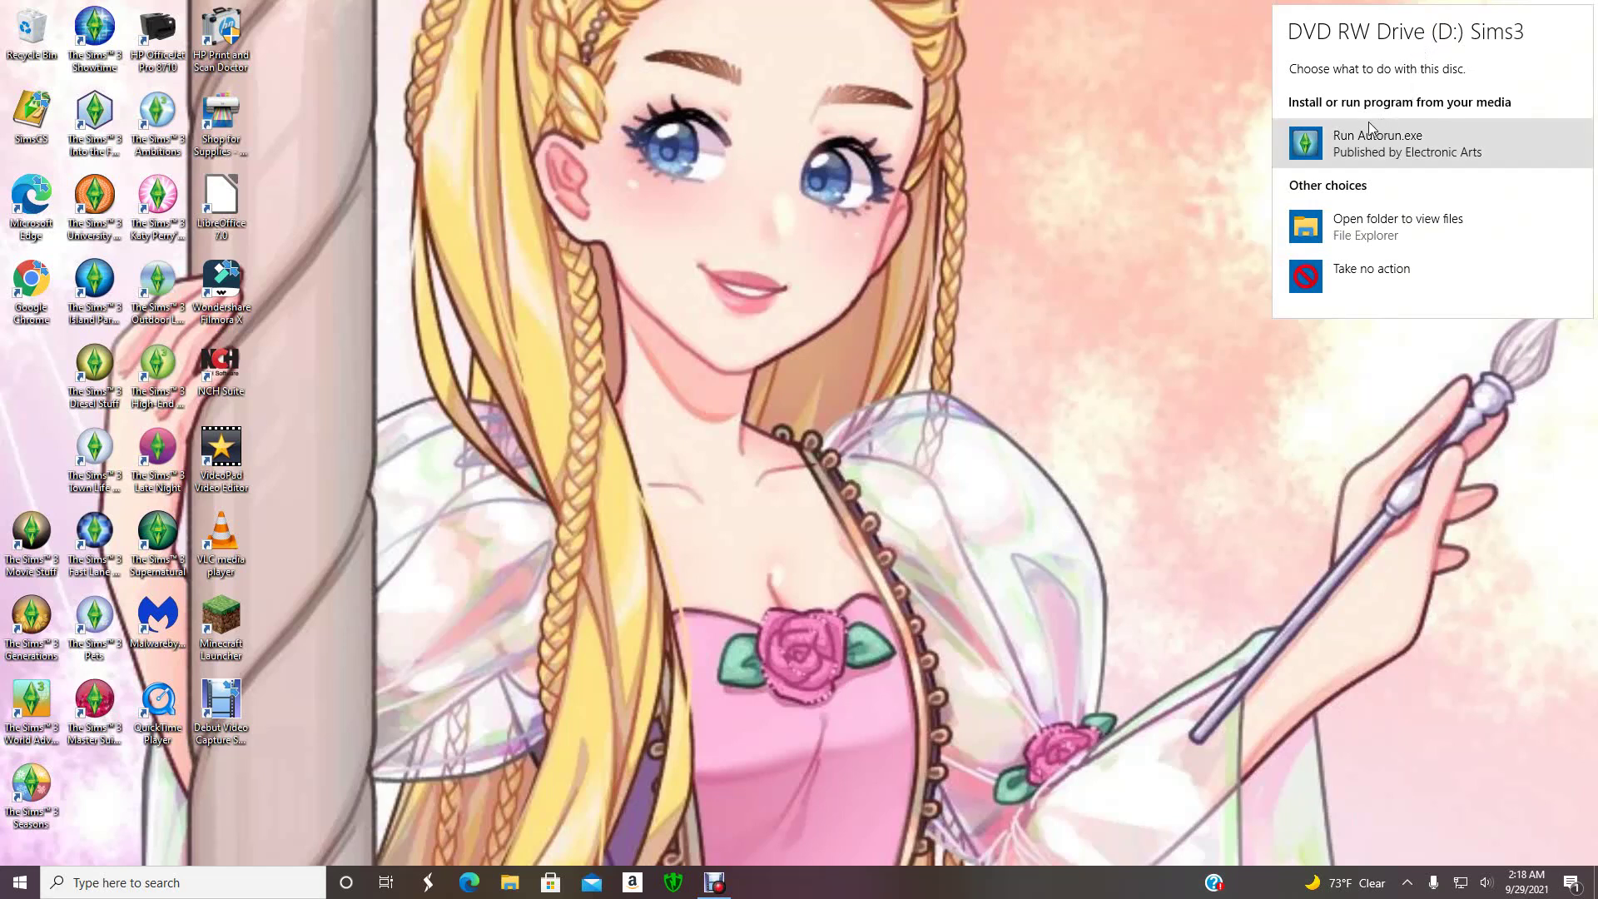
pyautogui.click(1341, 146)
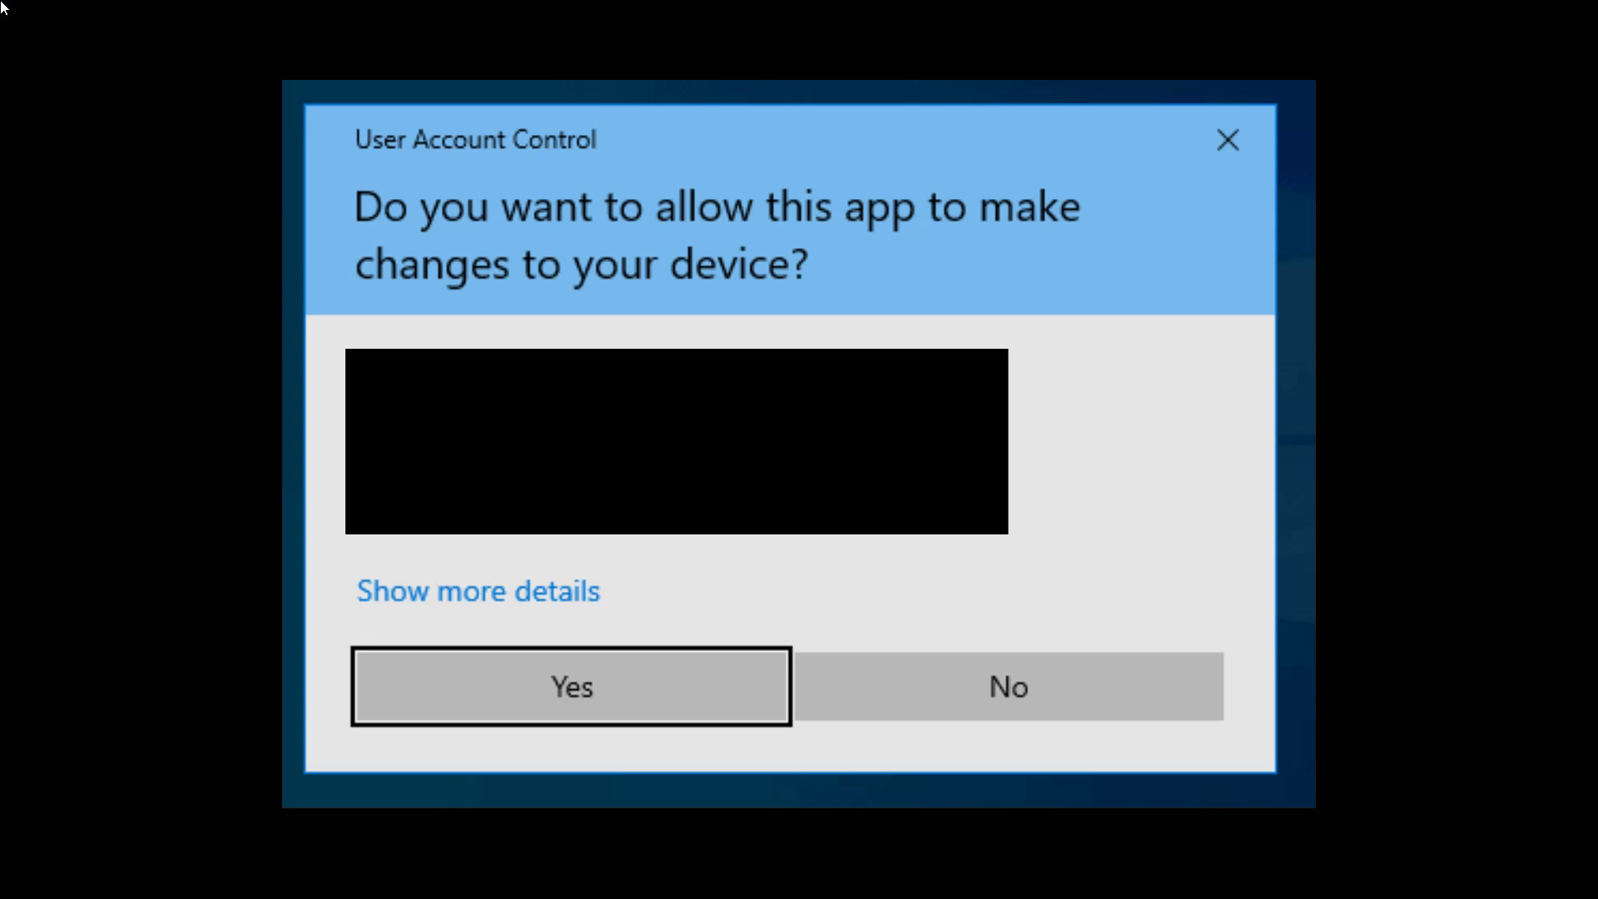
pyautogui.click(571, 686)
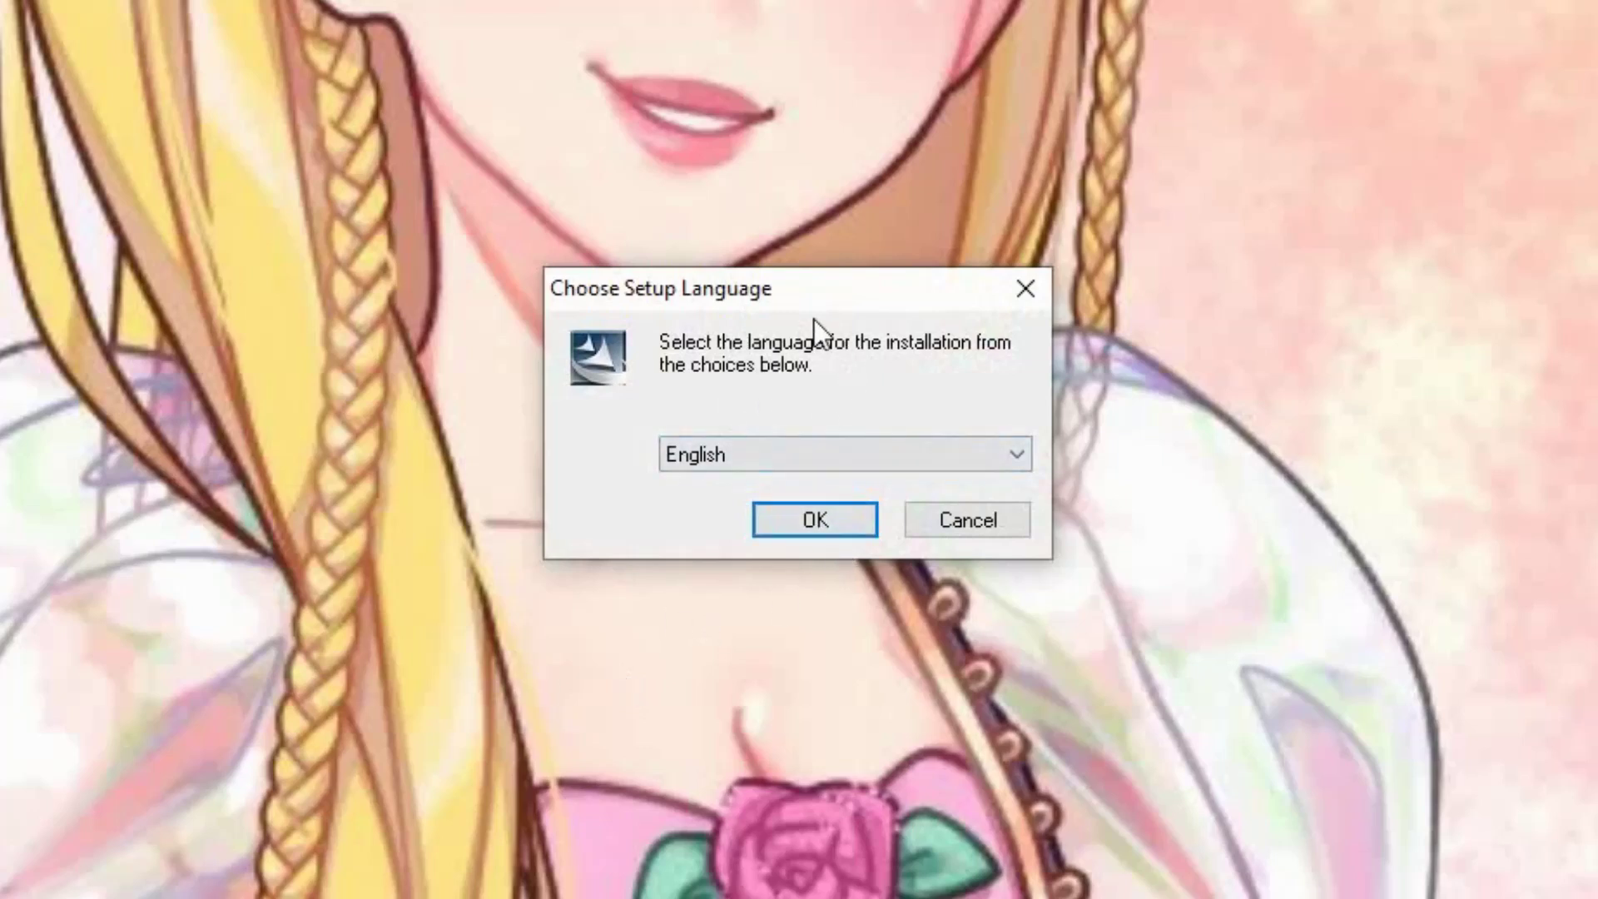
pyautogui.click(820, 509)
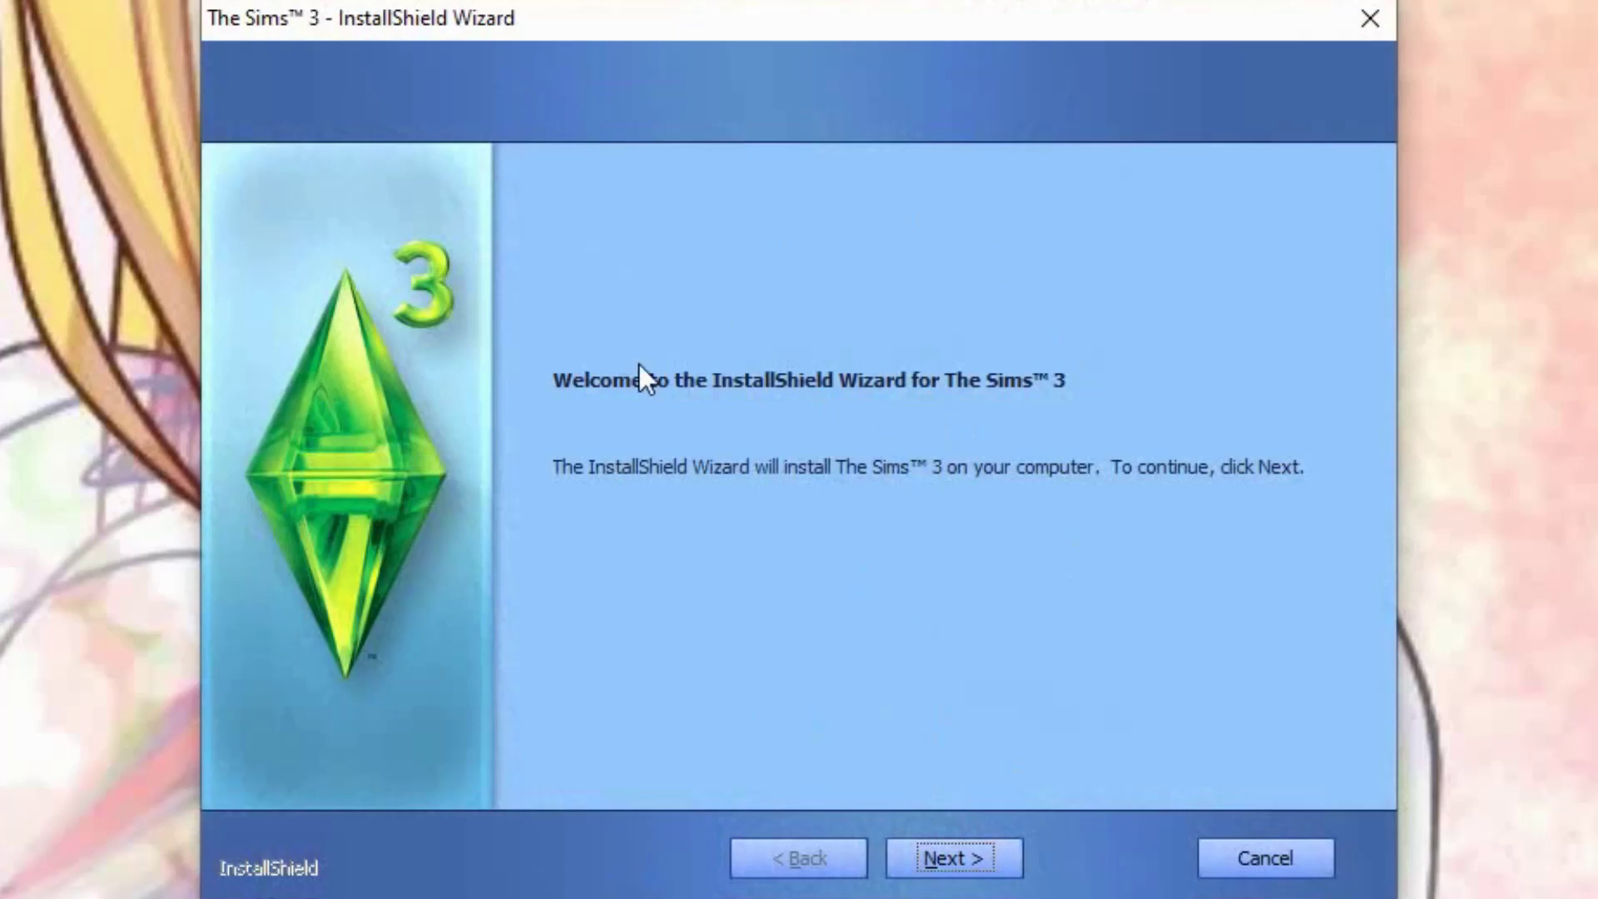
# Keep United States of America as the installer's country and accept the terms of the license agreement.
pyautogui.click(934, 857)
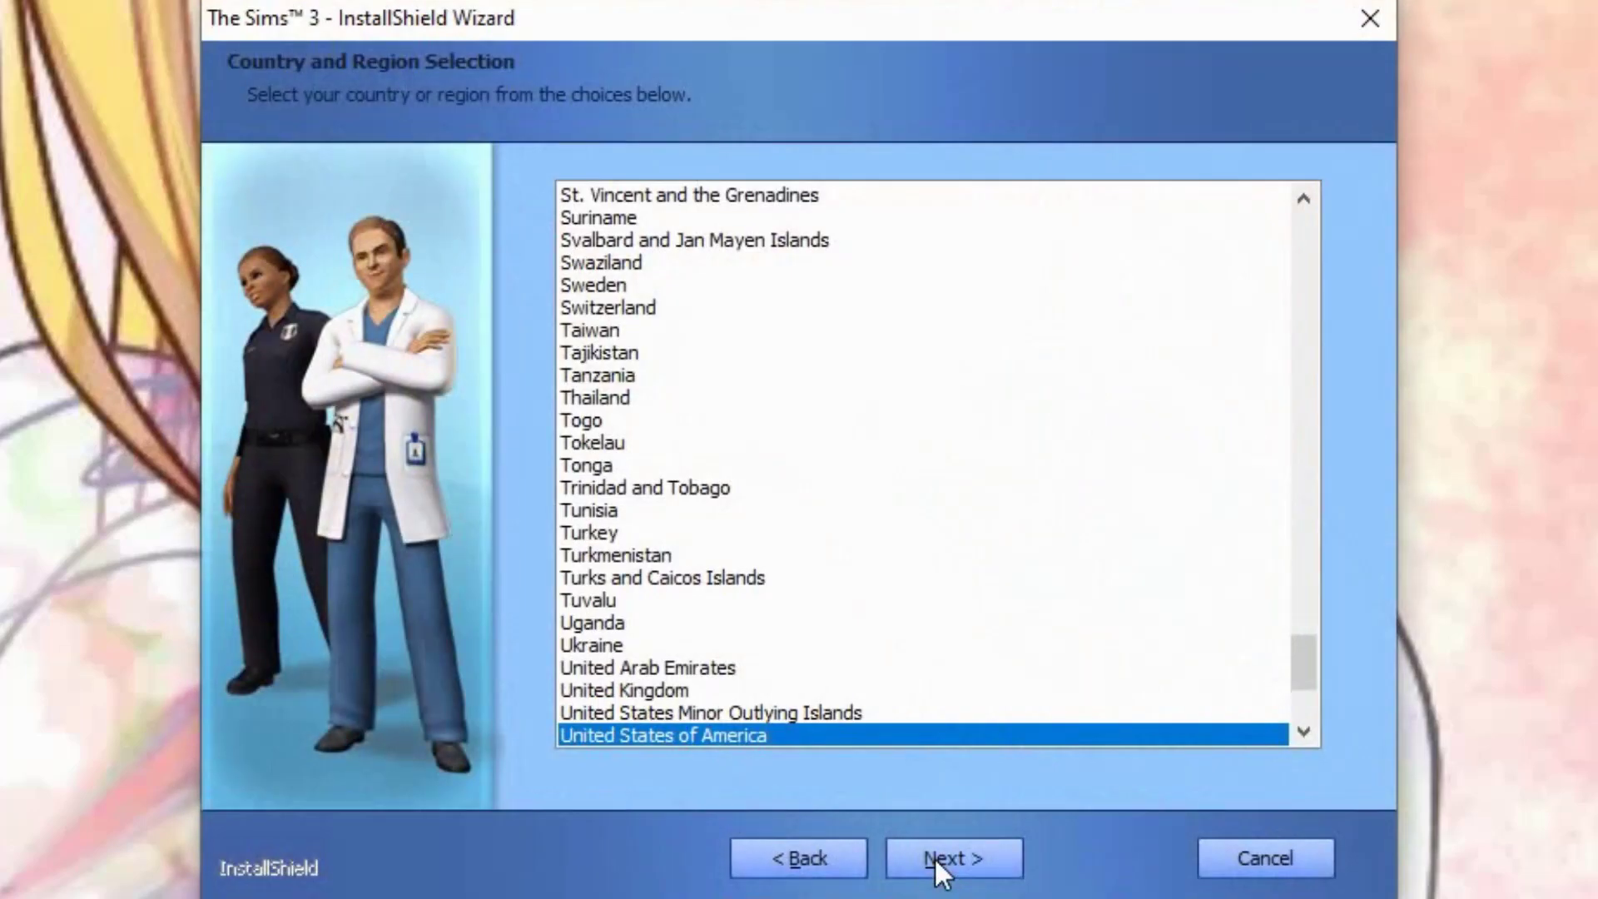
pyautogui.scroll(-2, 625, 525)
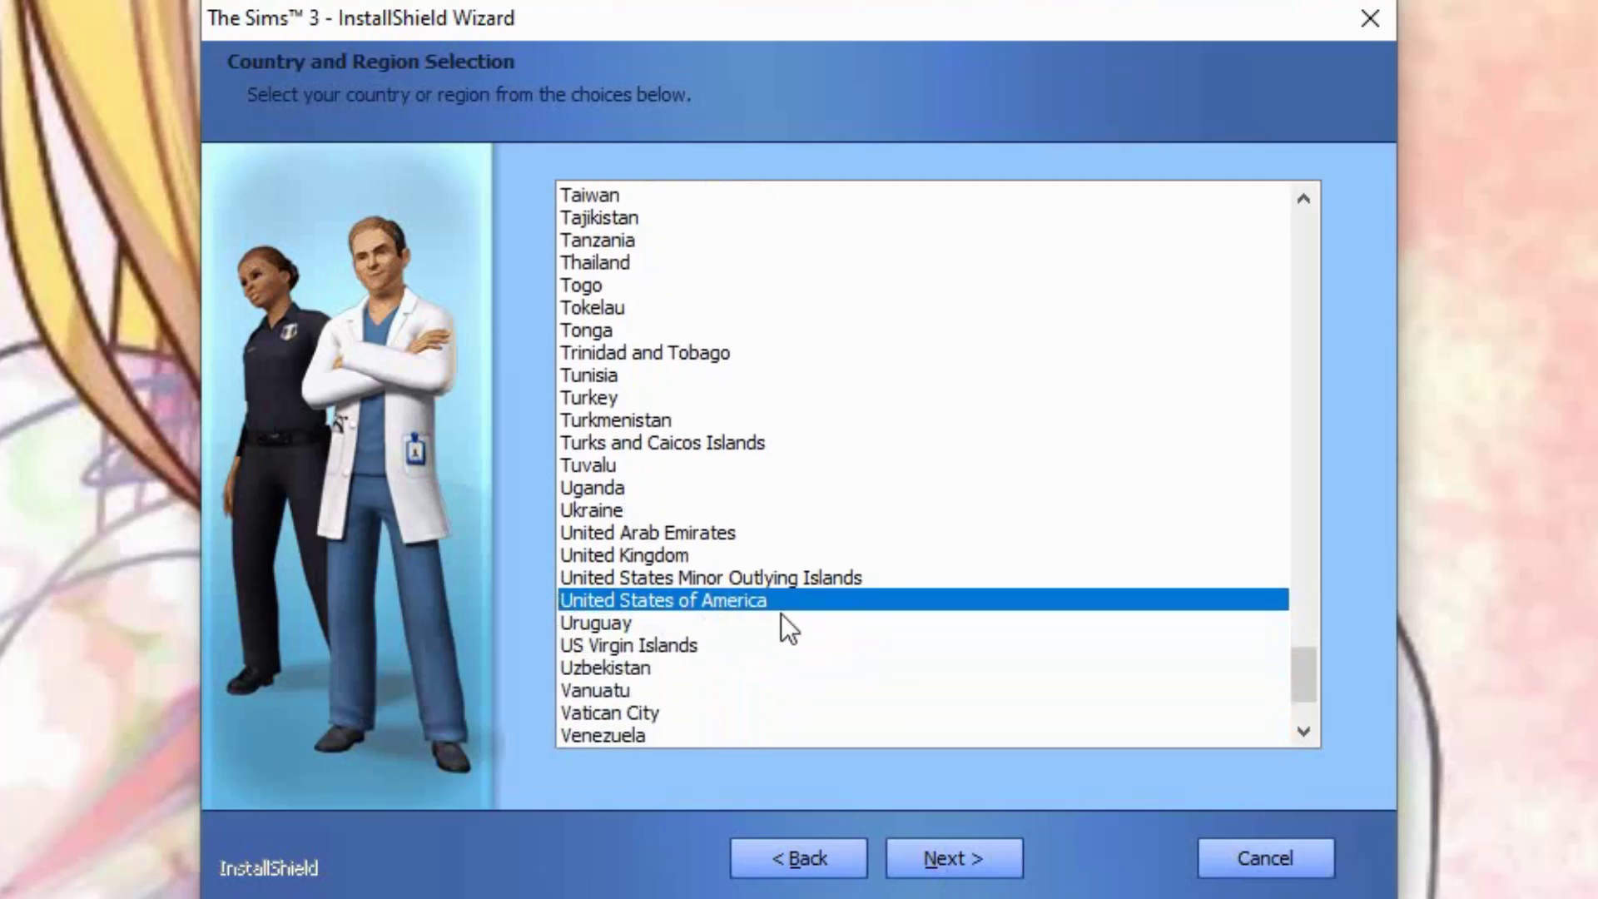
pyautogui.click(927, 862)
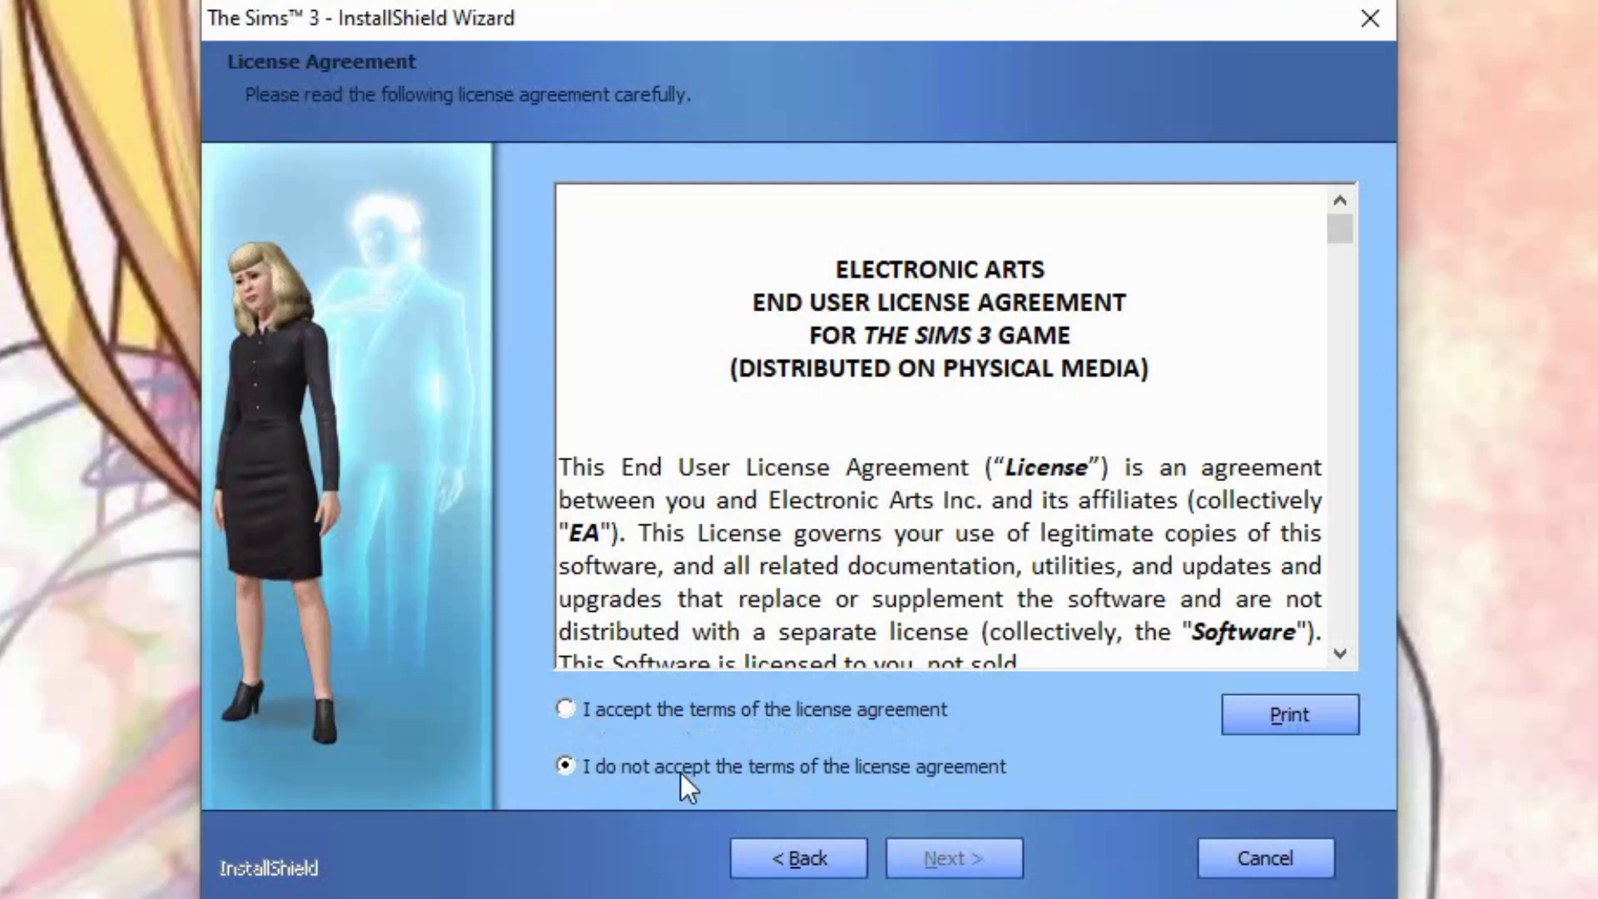
pyautogui.click(618, 715)
pyautogui.click(1004, 869)
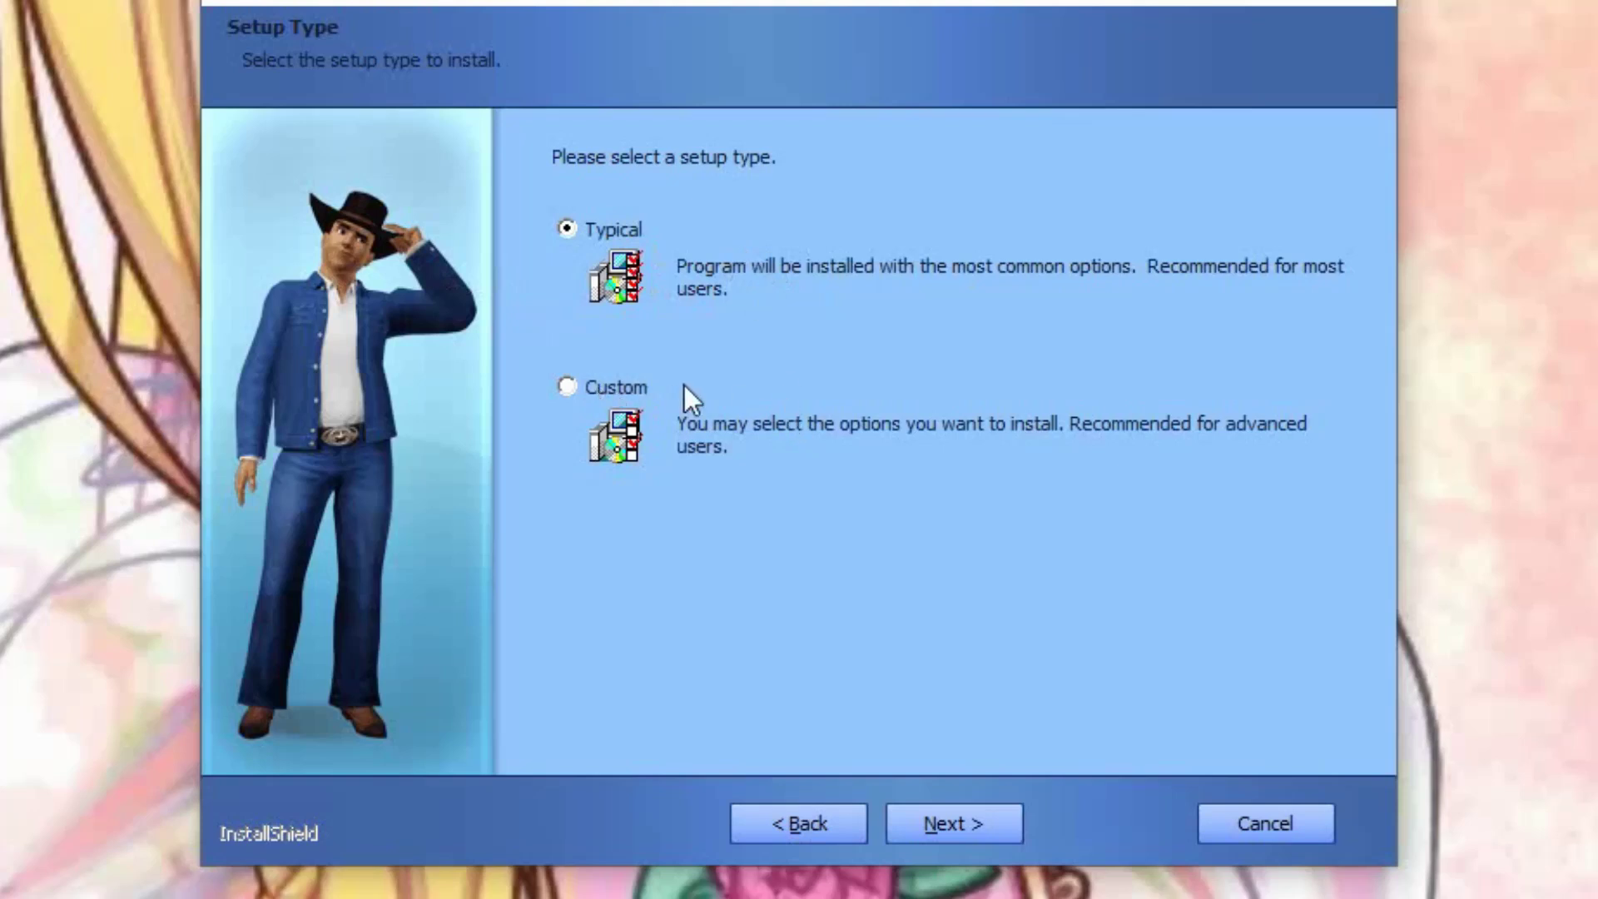
# Install The Sims 3 with the Typical setup type, including the latest EA Download Manager.
pyautogui.click(960, 812)
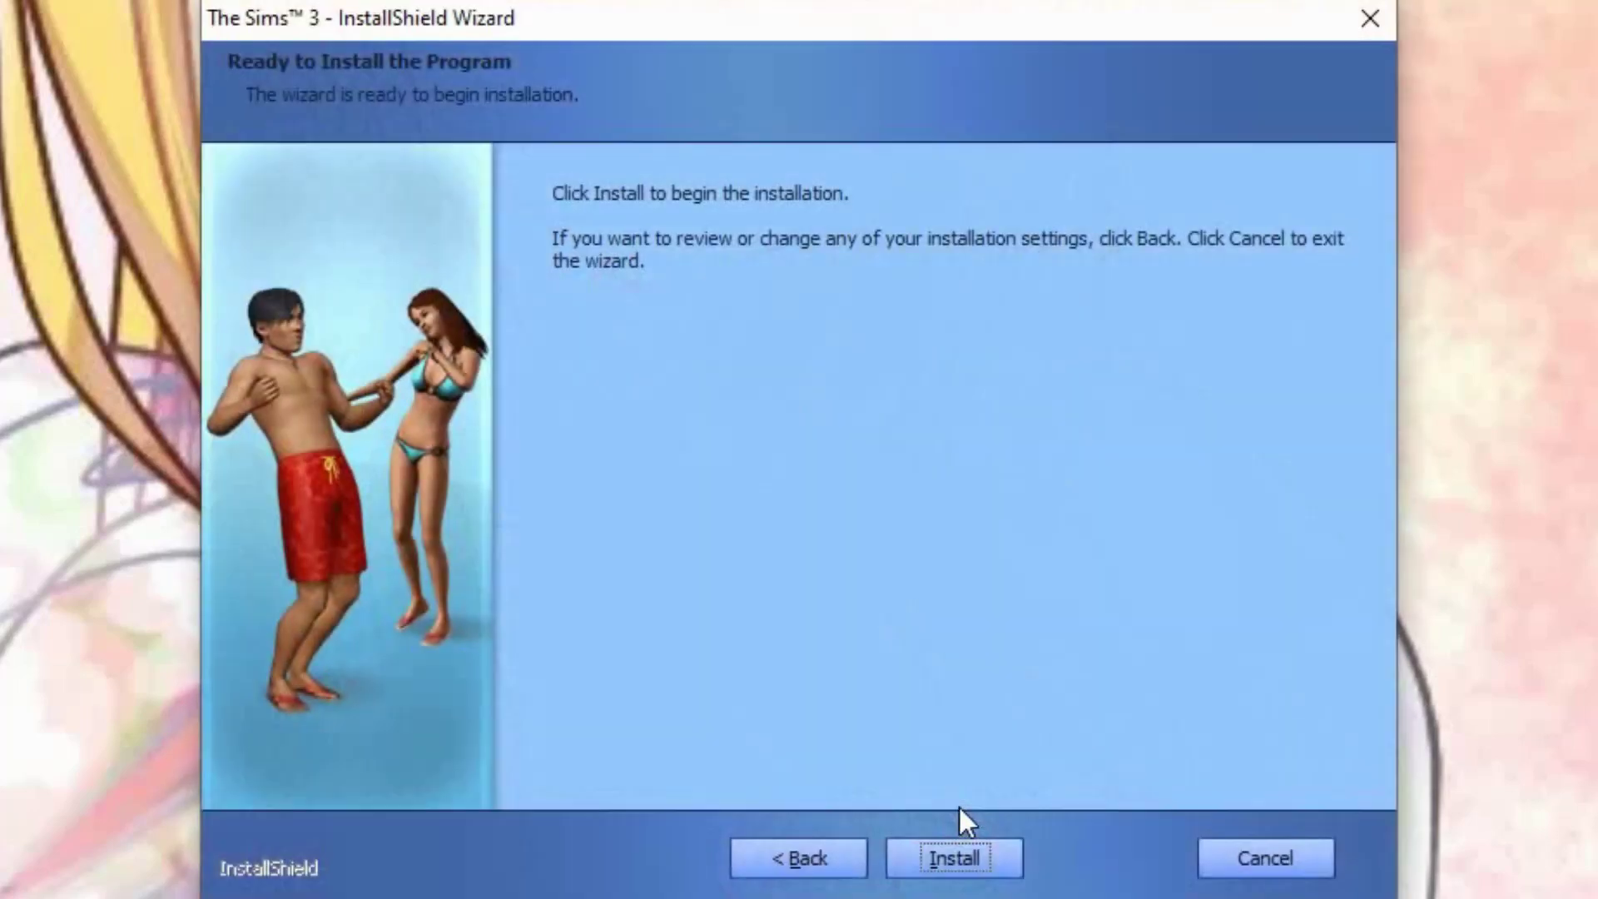
pyautogui.click(944, 861)
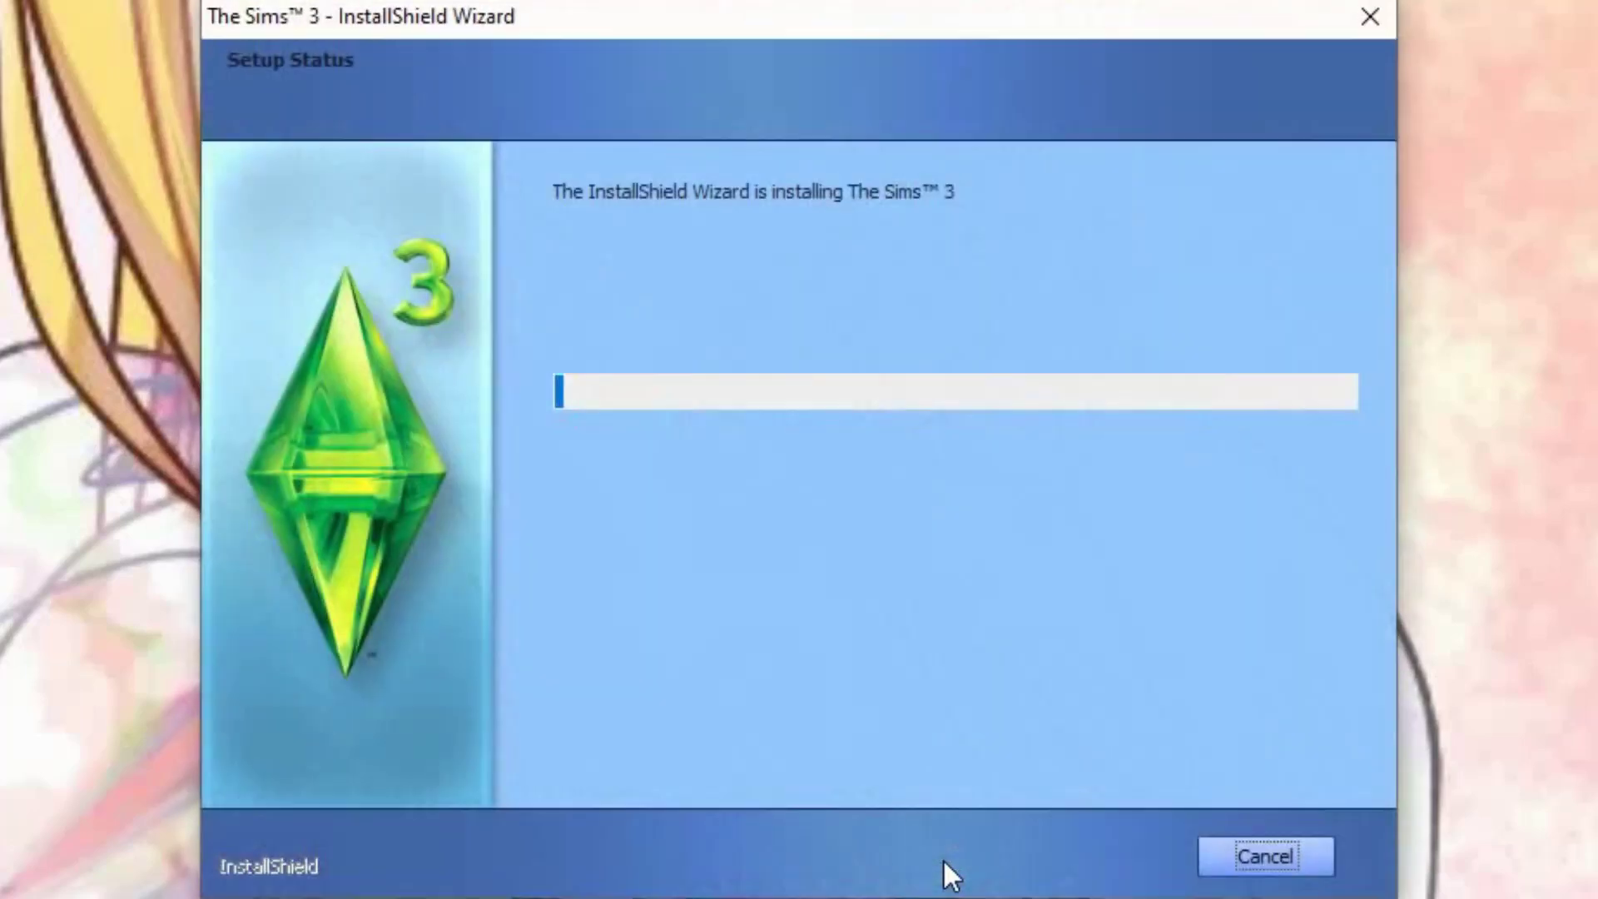
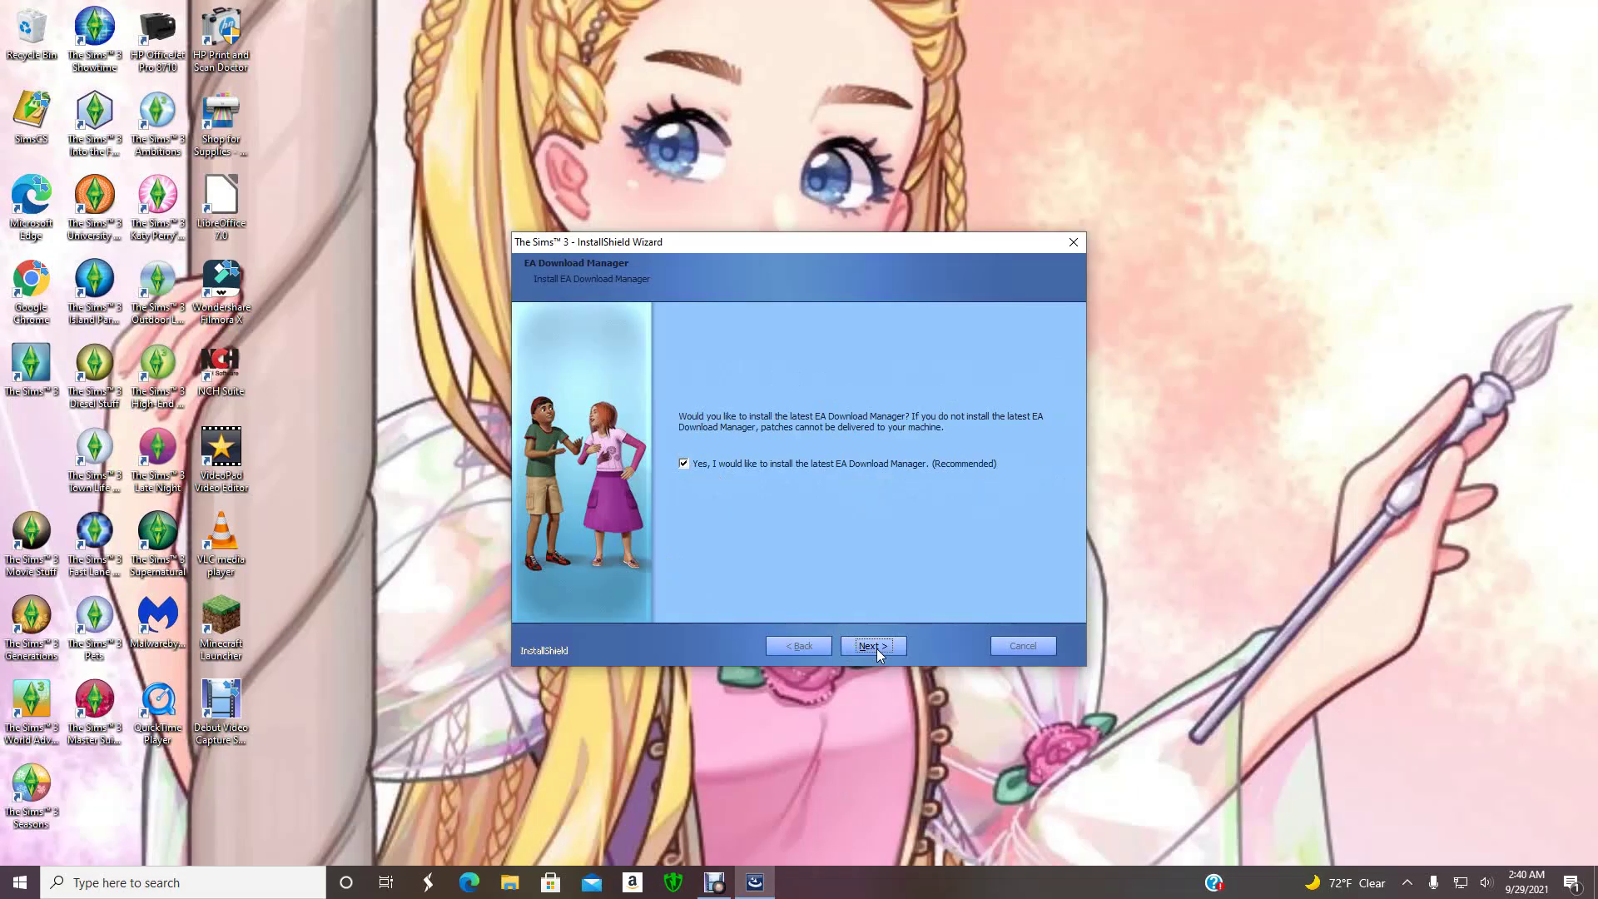
pyautogui.click(874, 646)
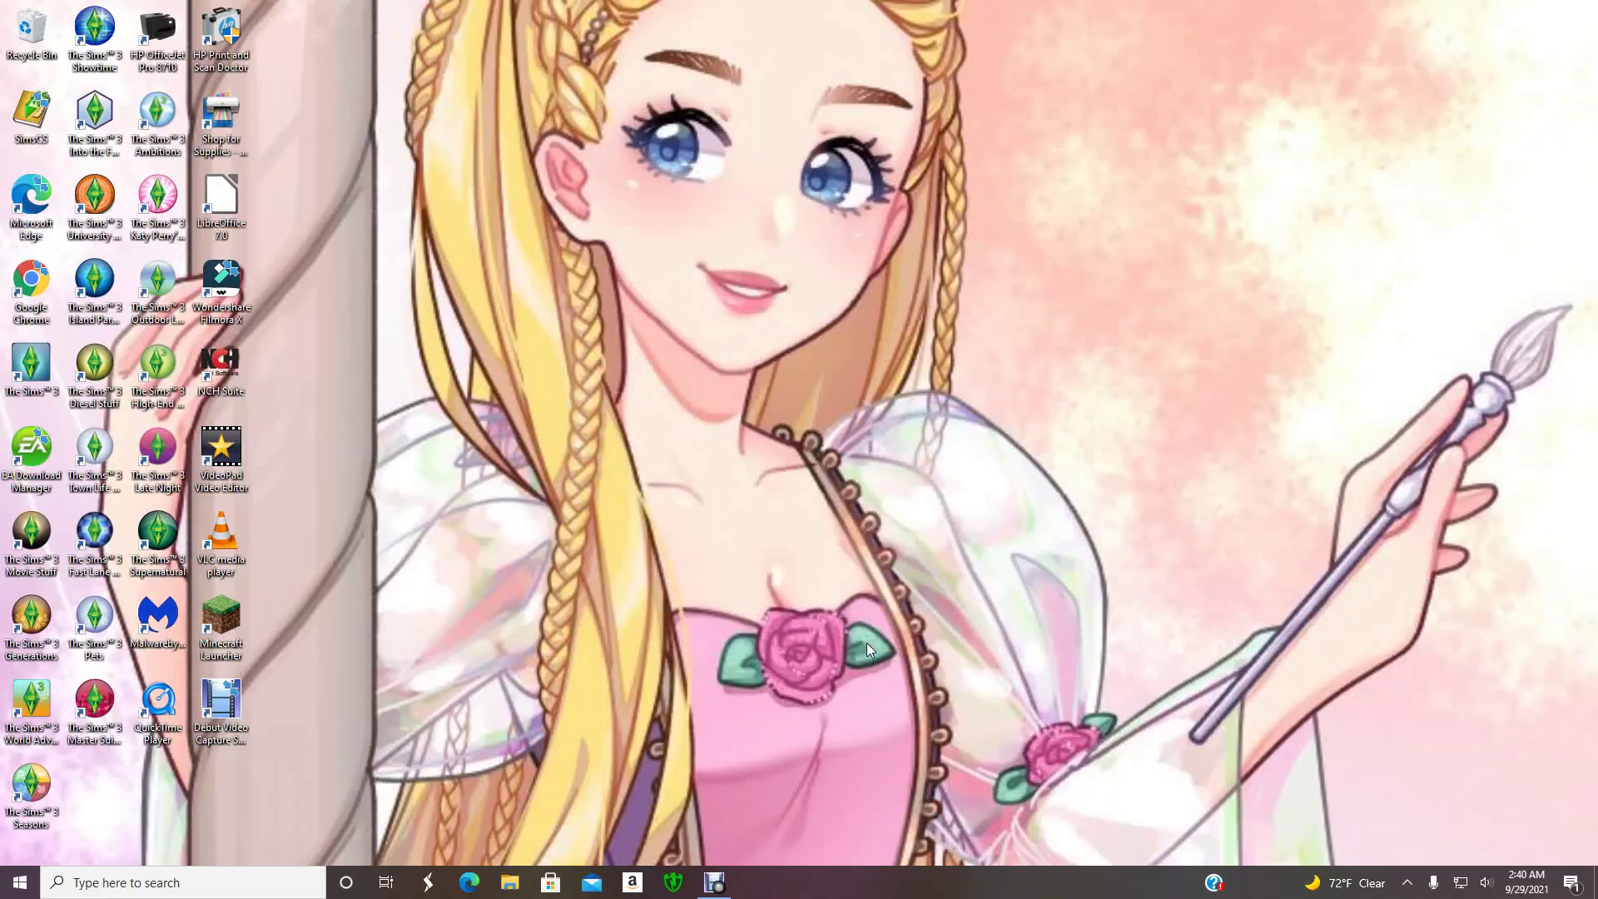
# Open The Sims 3 launcher from the desktop, accept the available game update, and finish the update wizard.
pyautogui.click(48, 367)
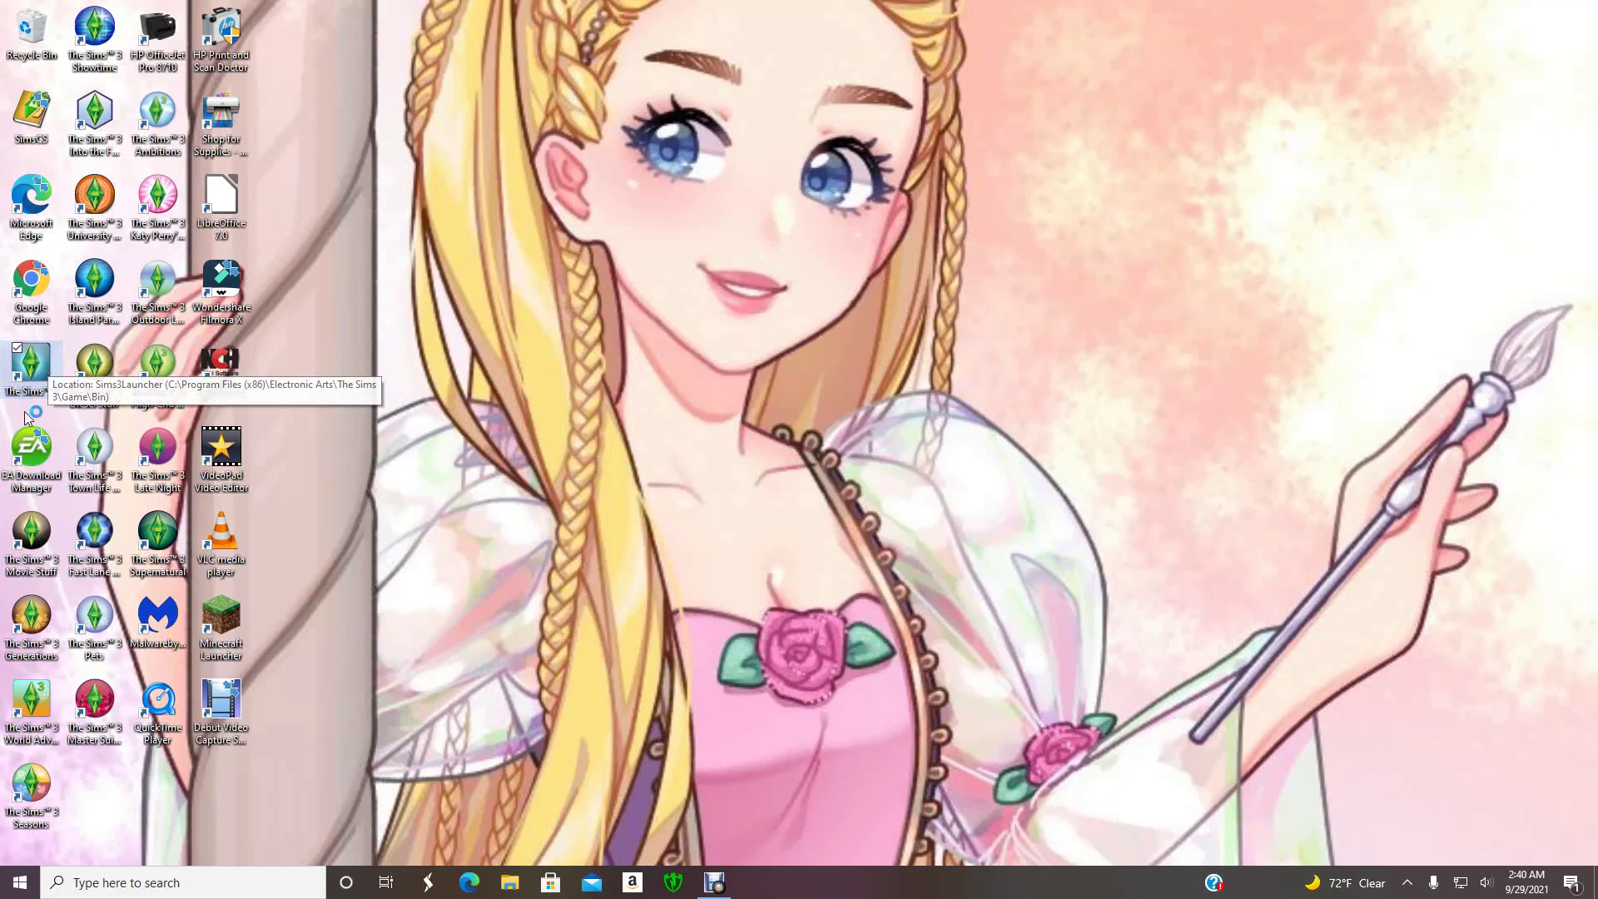
pyautogui.doubleClick(34, 394)
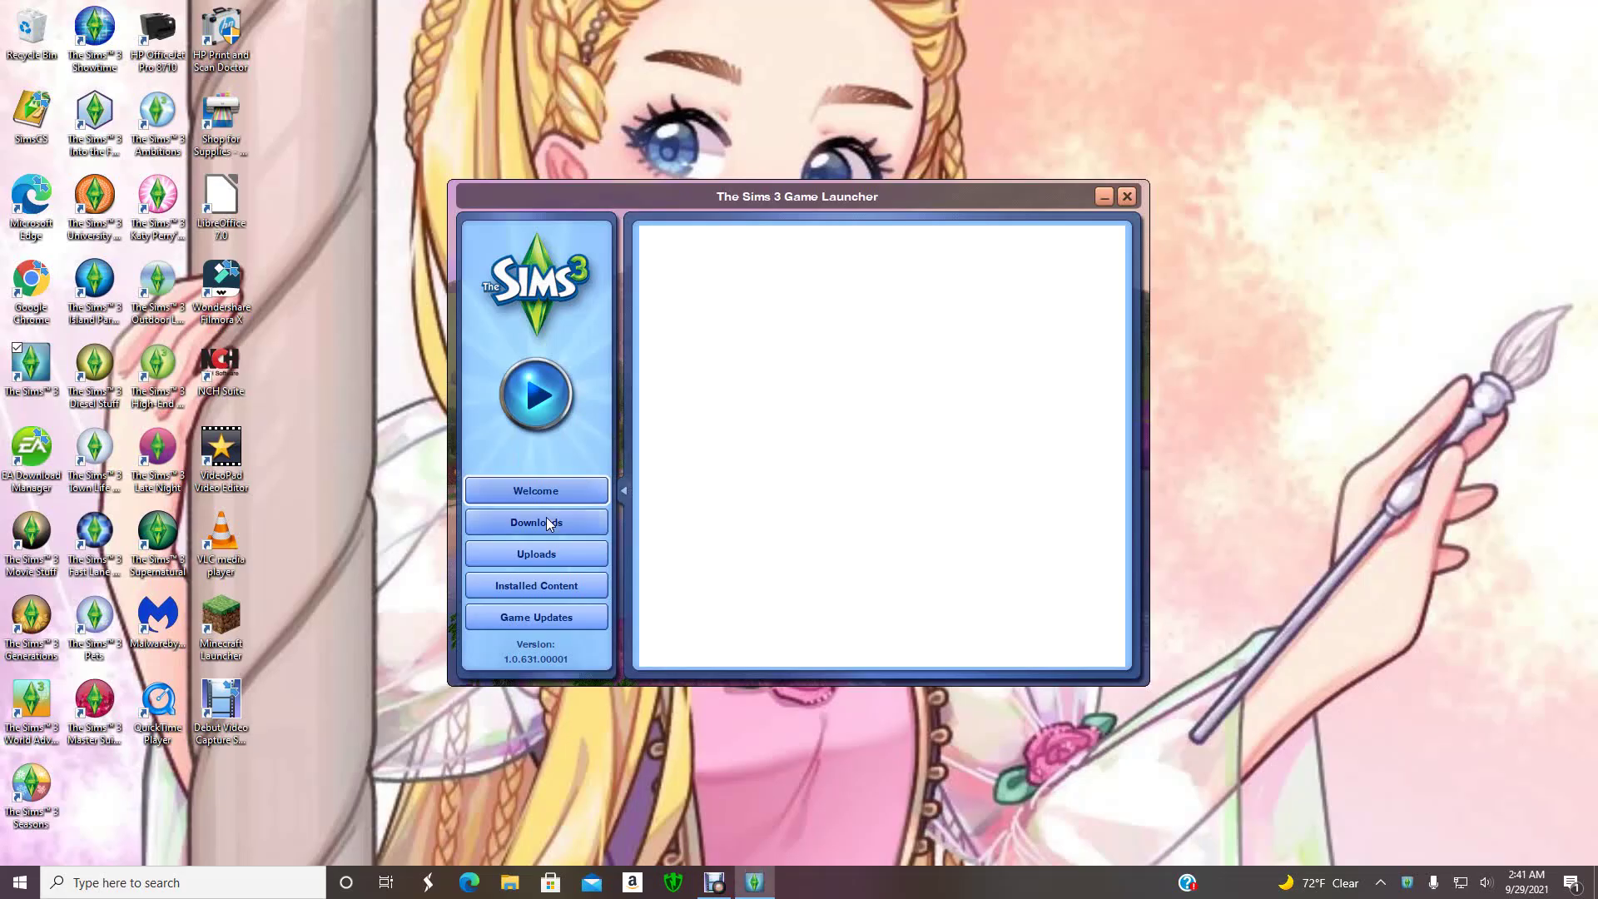
pyautogui.click(546, 520)
pyautogui.click(537, 623)
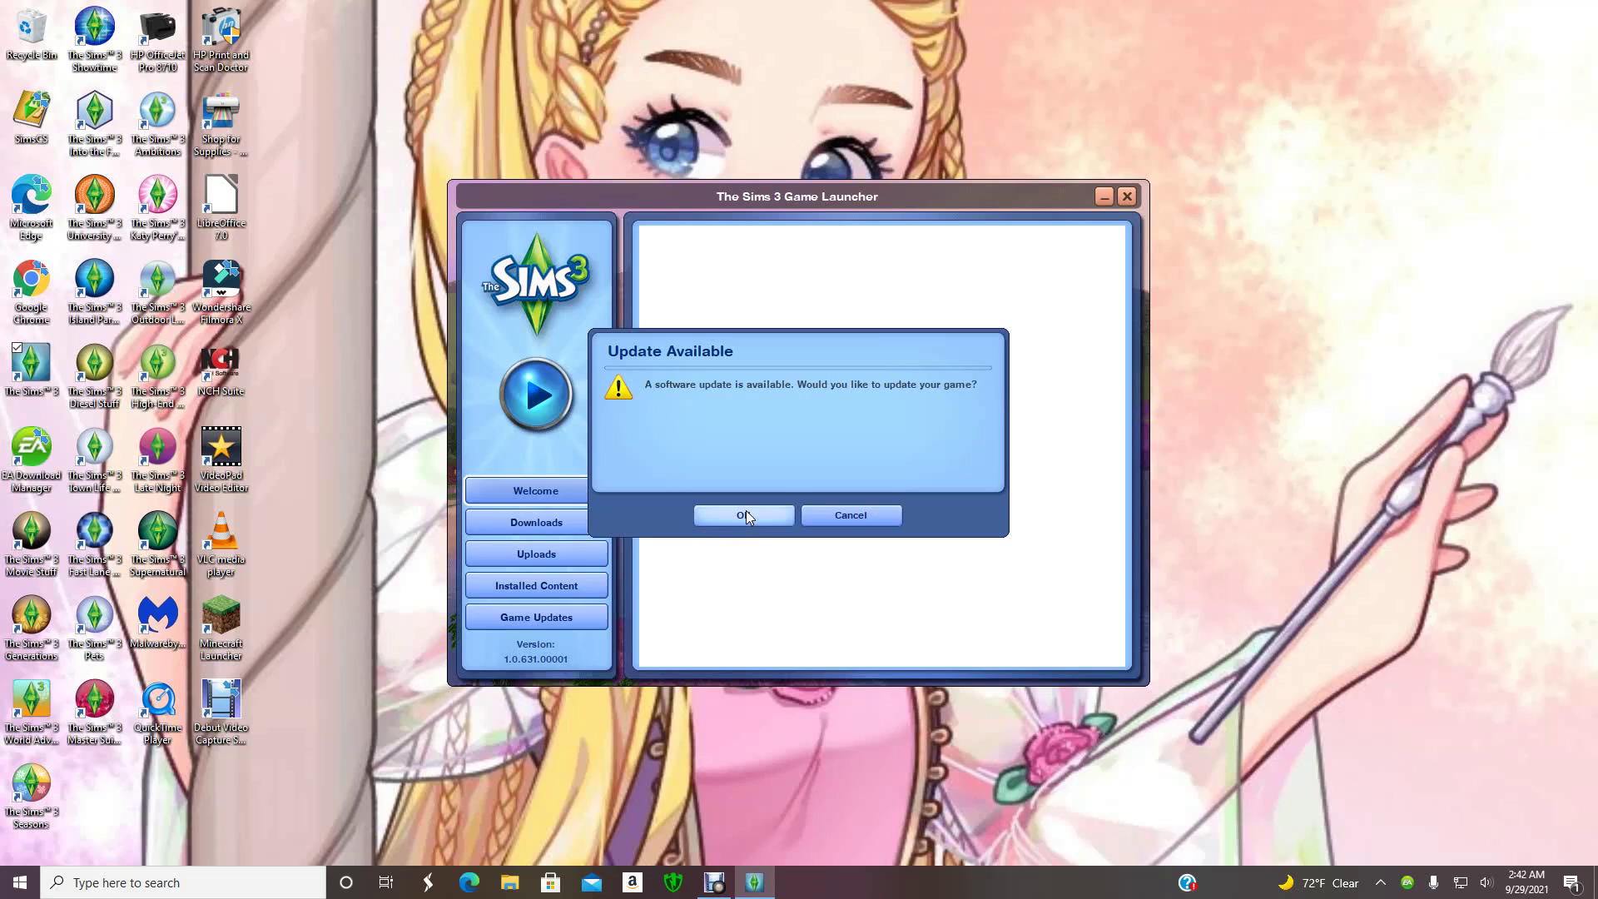
pyautogui.click(746, 516)
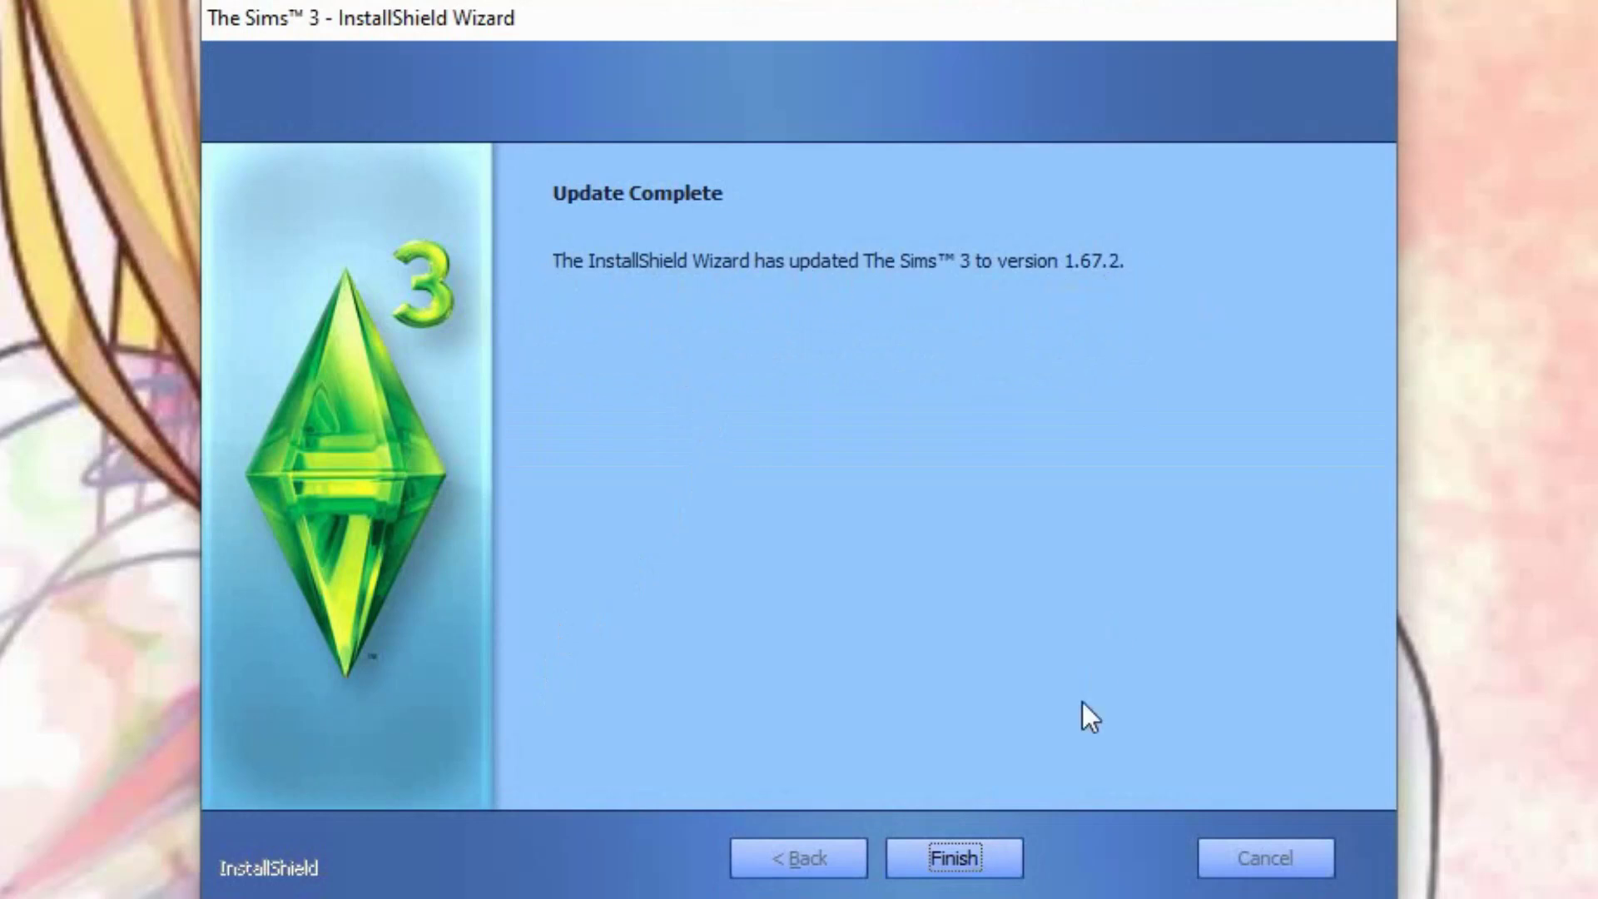
pyautogui.click(957, 864)
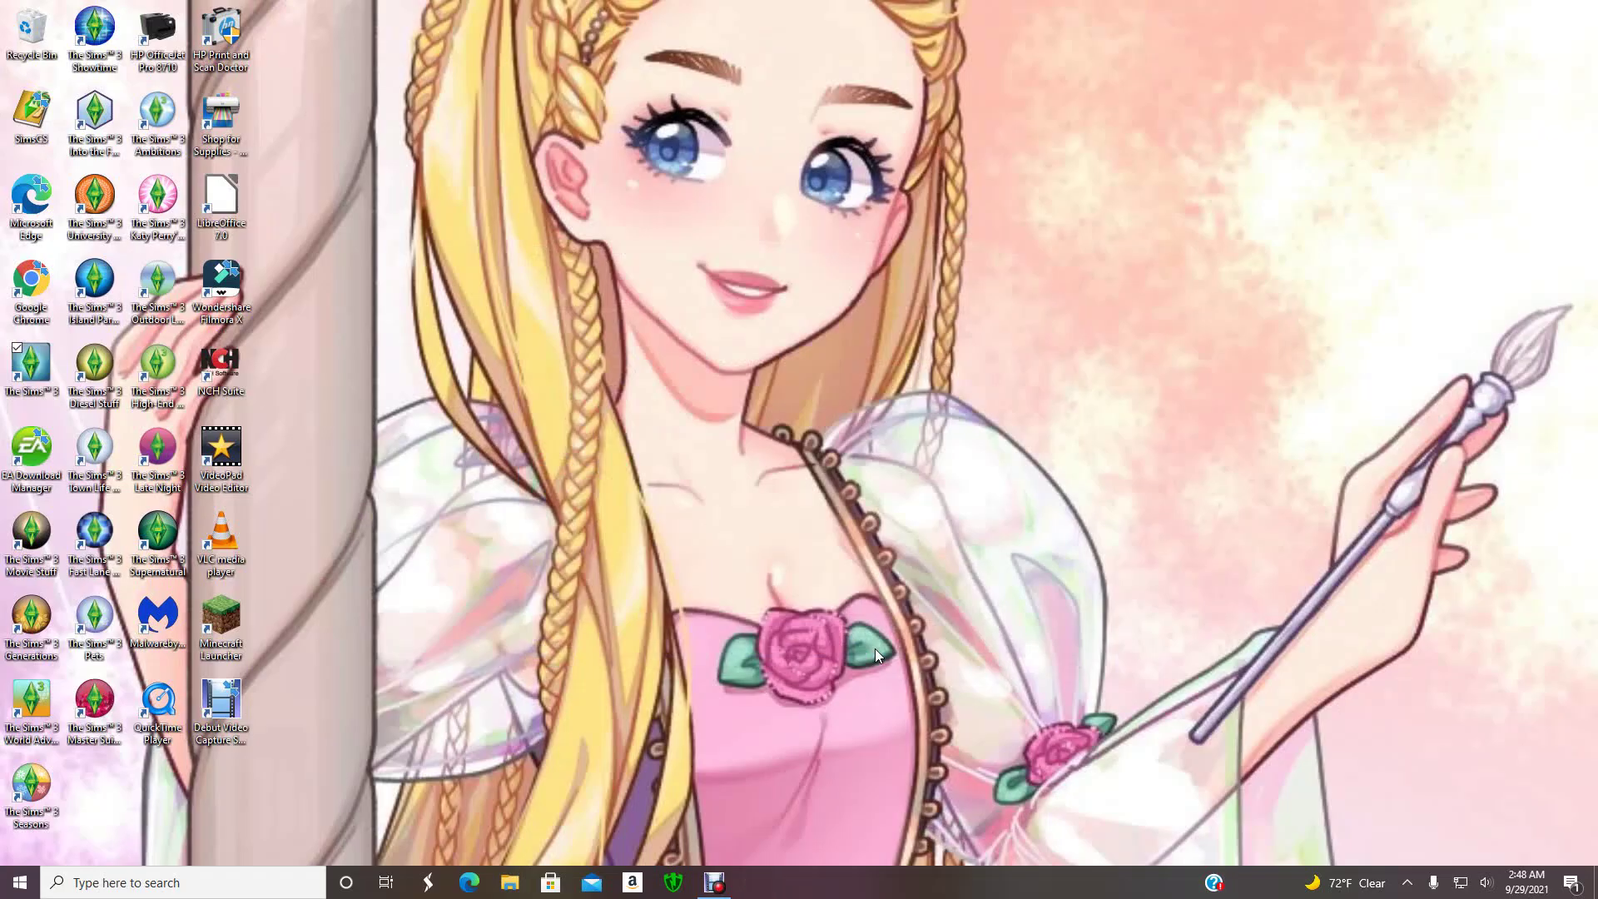
# Try to start the game from The Sims 3 launcher, cancel the disc check, and close the launcher.
pyautogui.click(1382, 881)
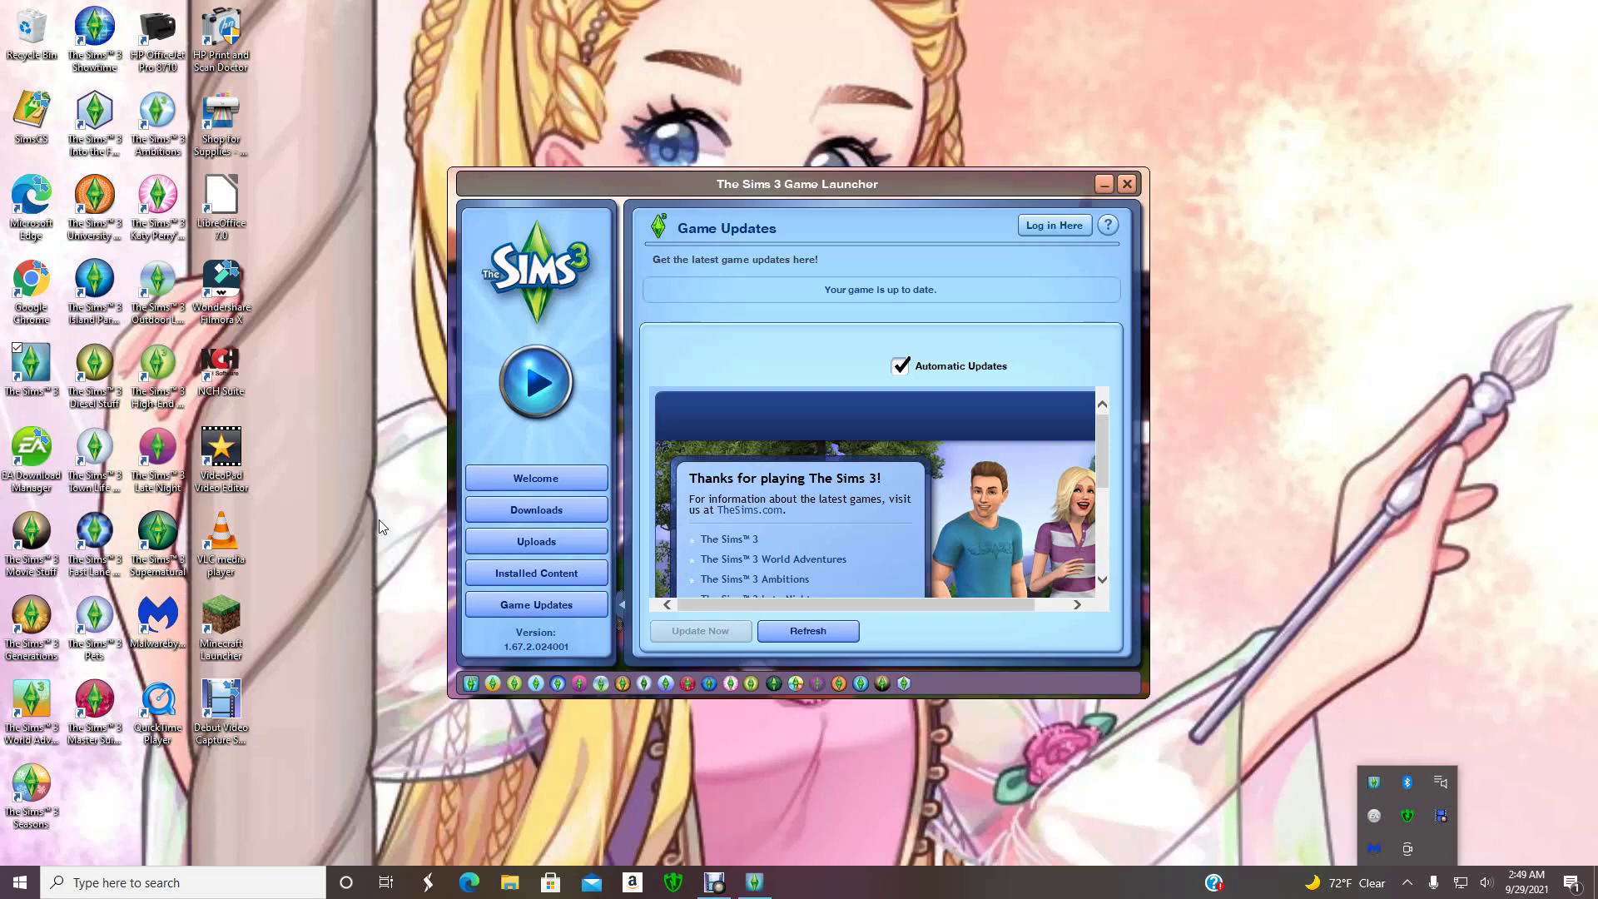
pyautogui.click(541, 402)
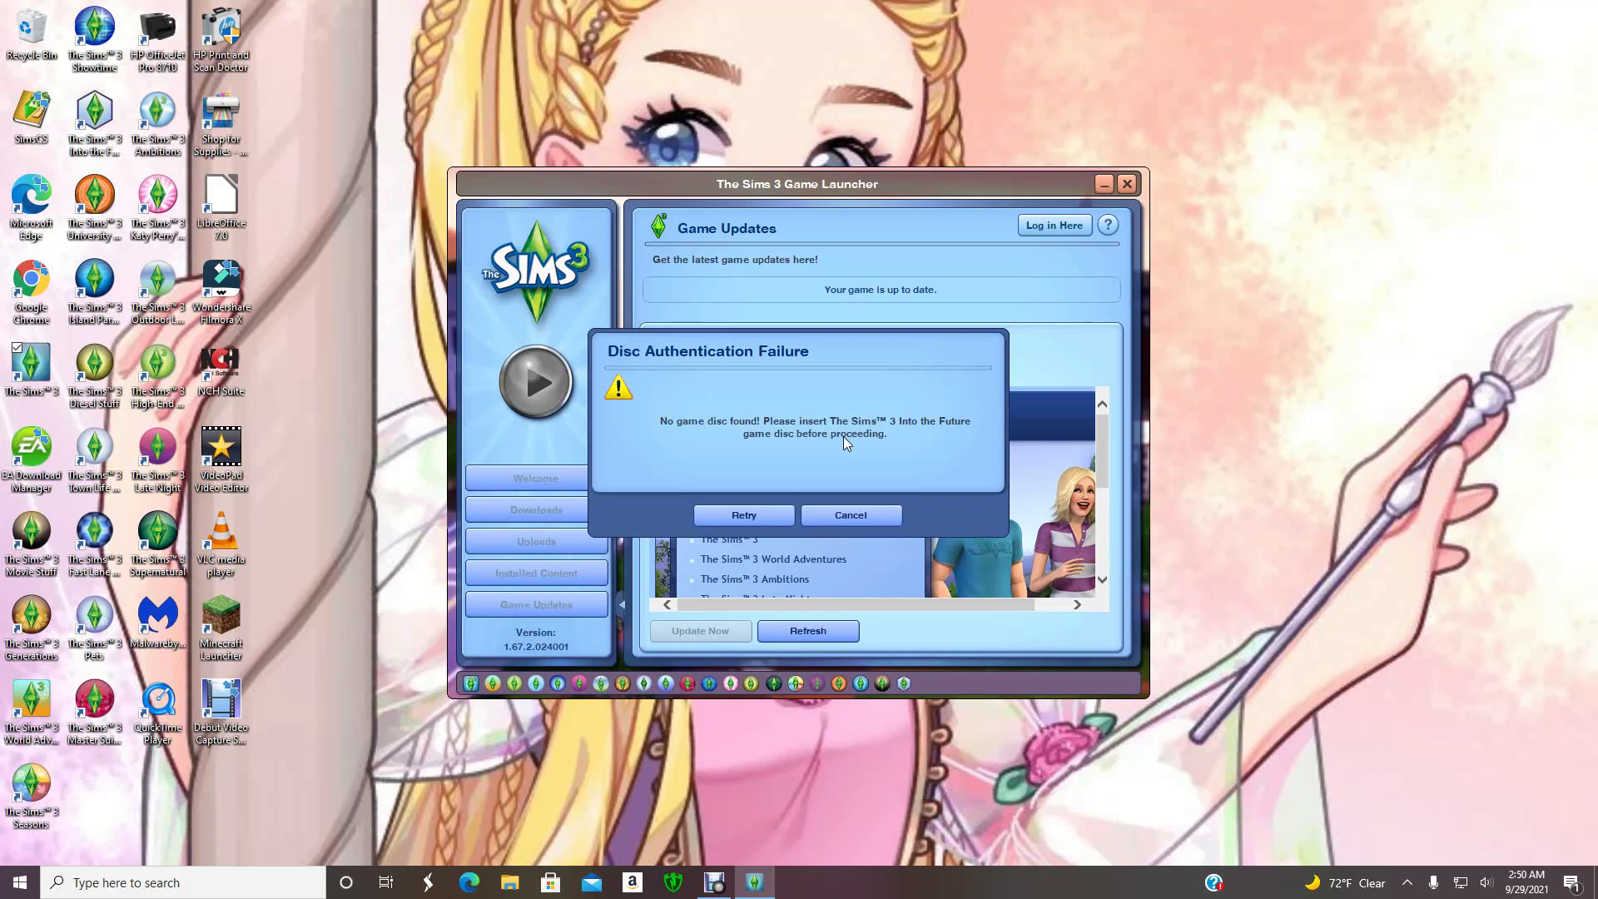
pyautogui.click(847, 514)
pyautogui.click(831, 515)
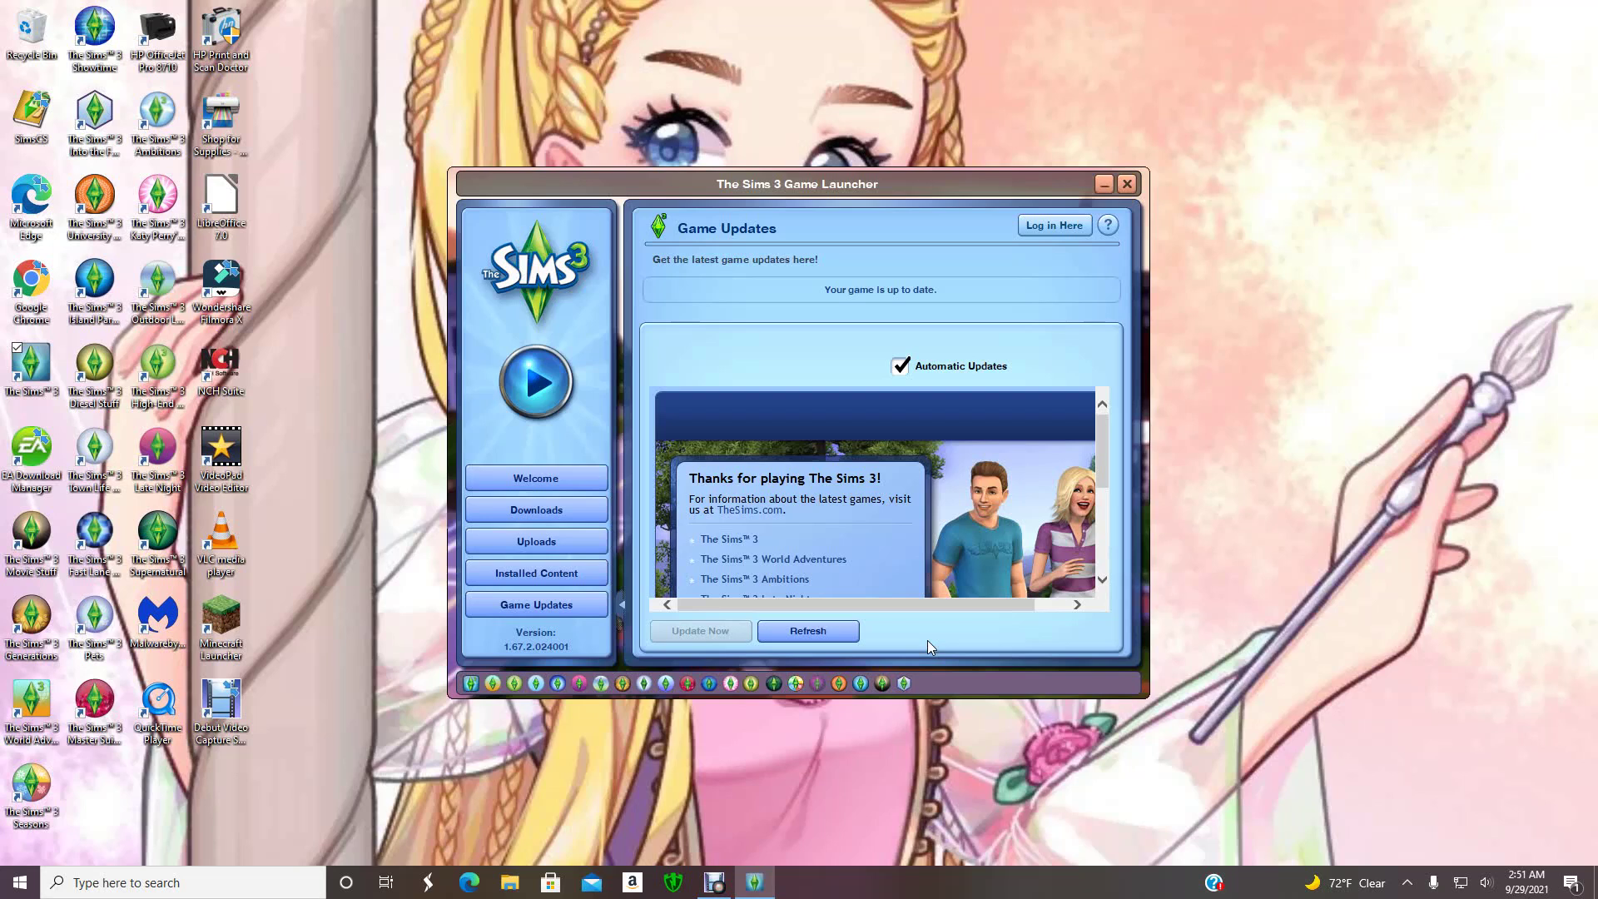
pyautogui.click(1127, 183)
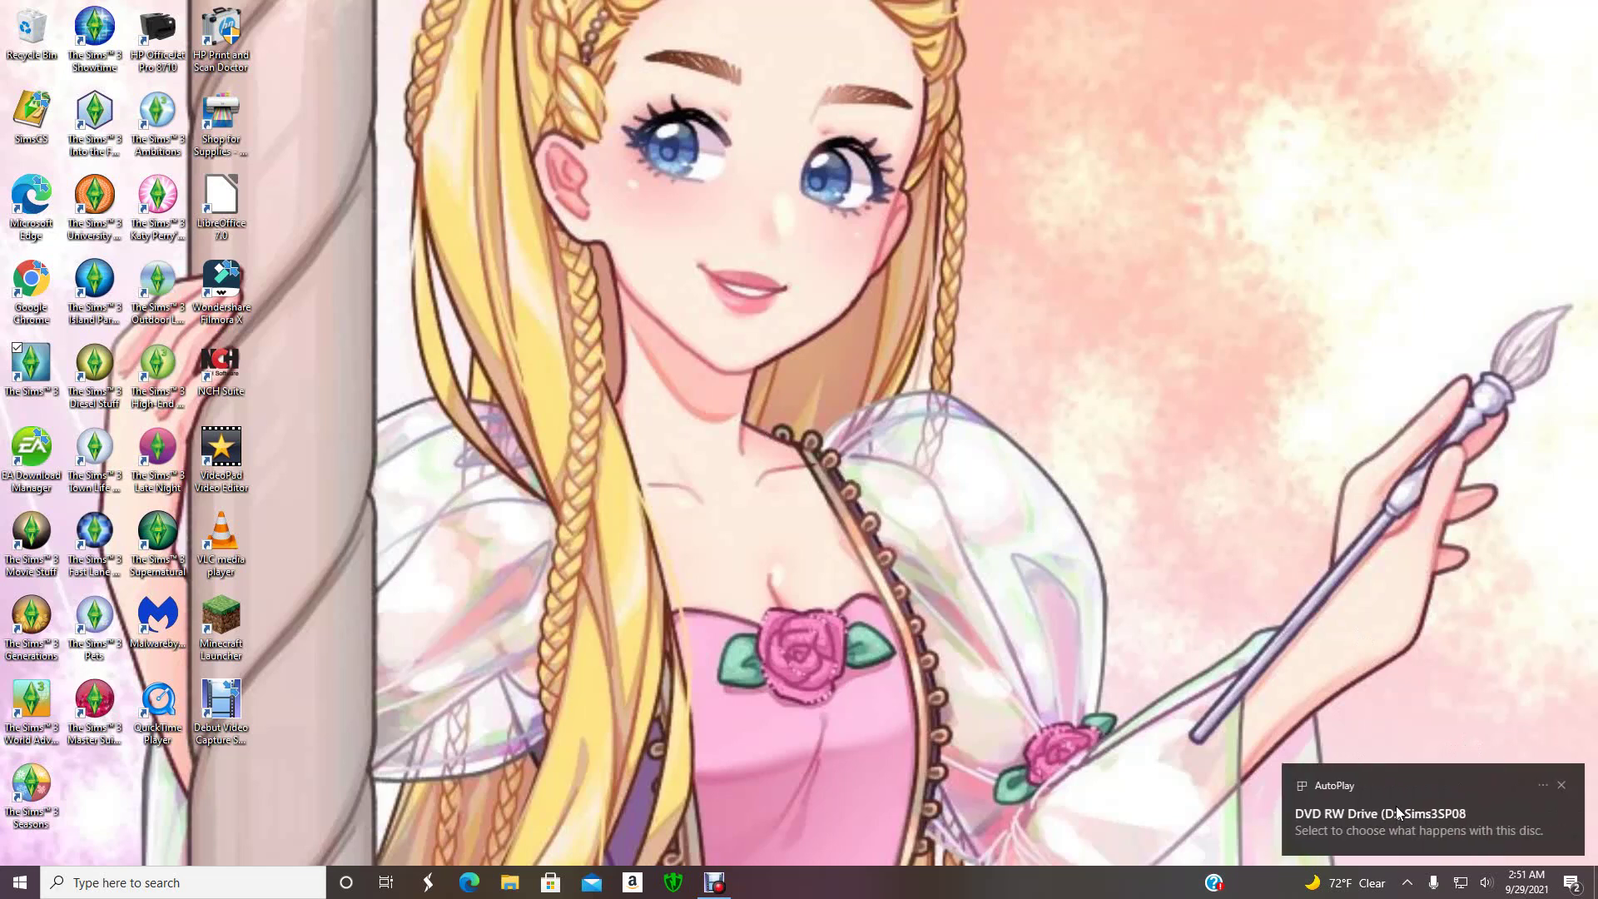
# Run Autorun.exe from the Sims3SP08 disc and accept the End User License Agreement for 70s, 80s, & 90s Stuff.
pyautogui.click(1396, 806)
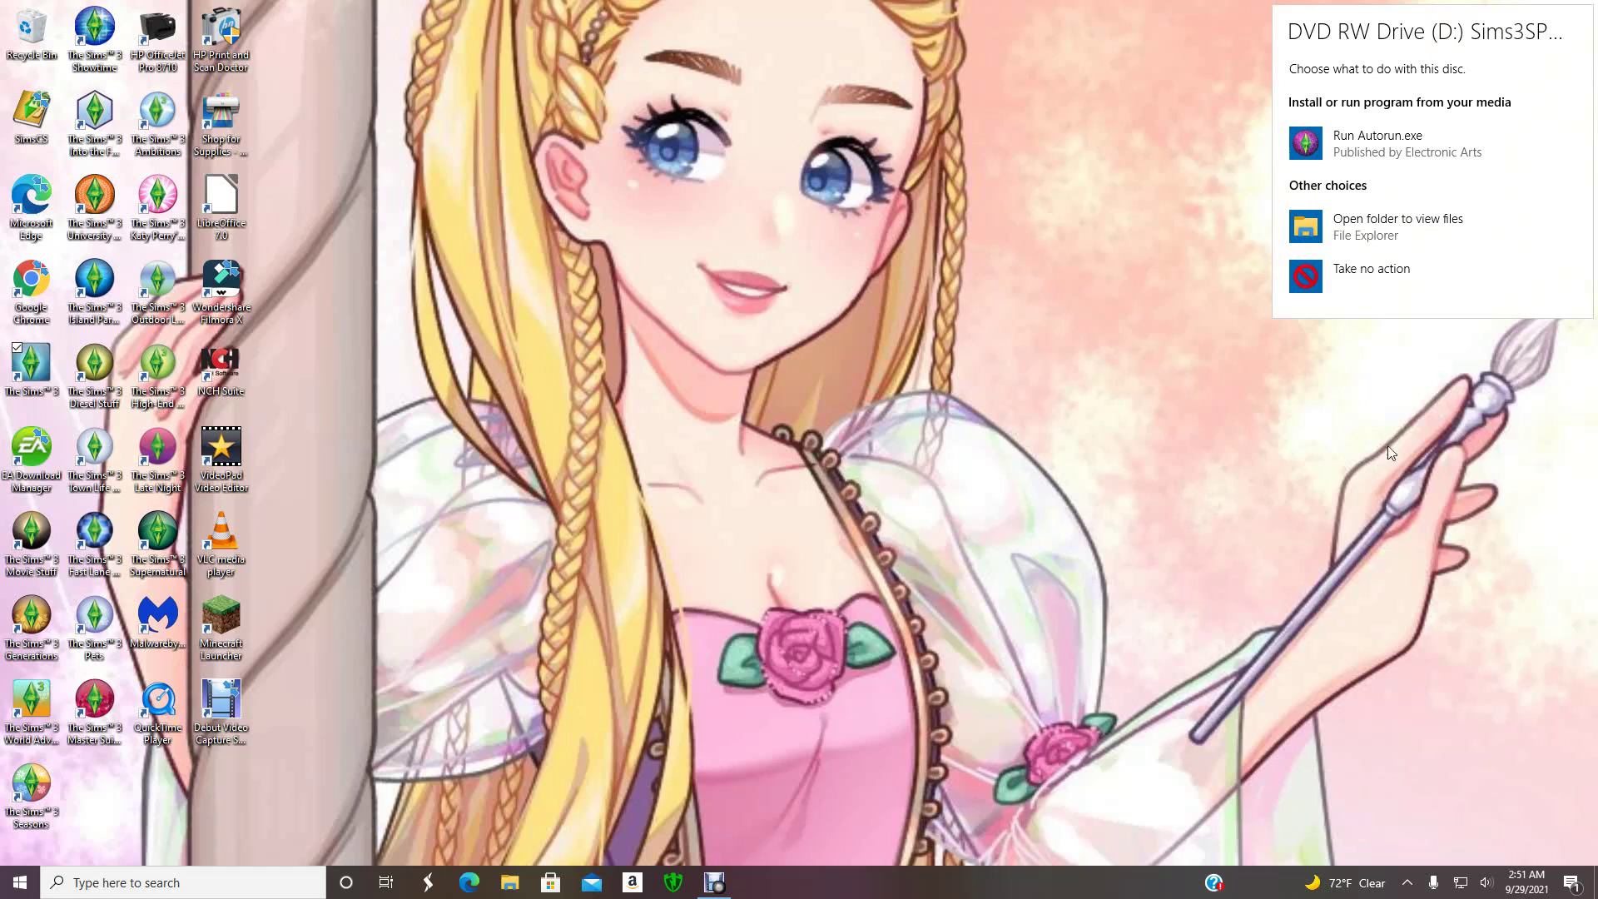
pyautogui.click(1349, 152)
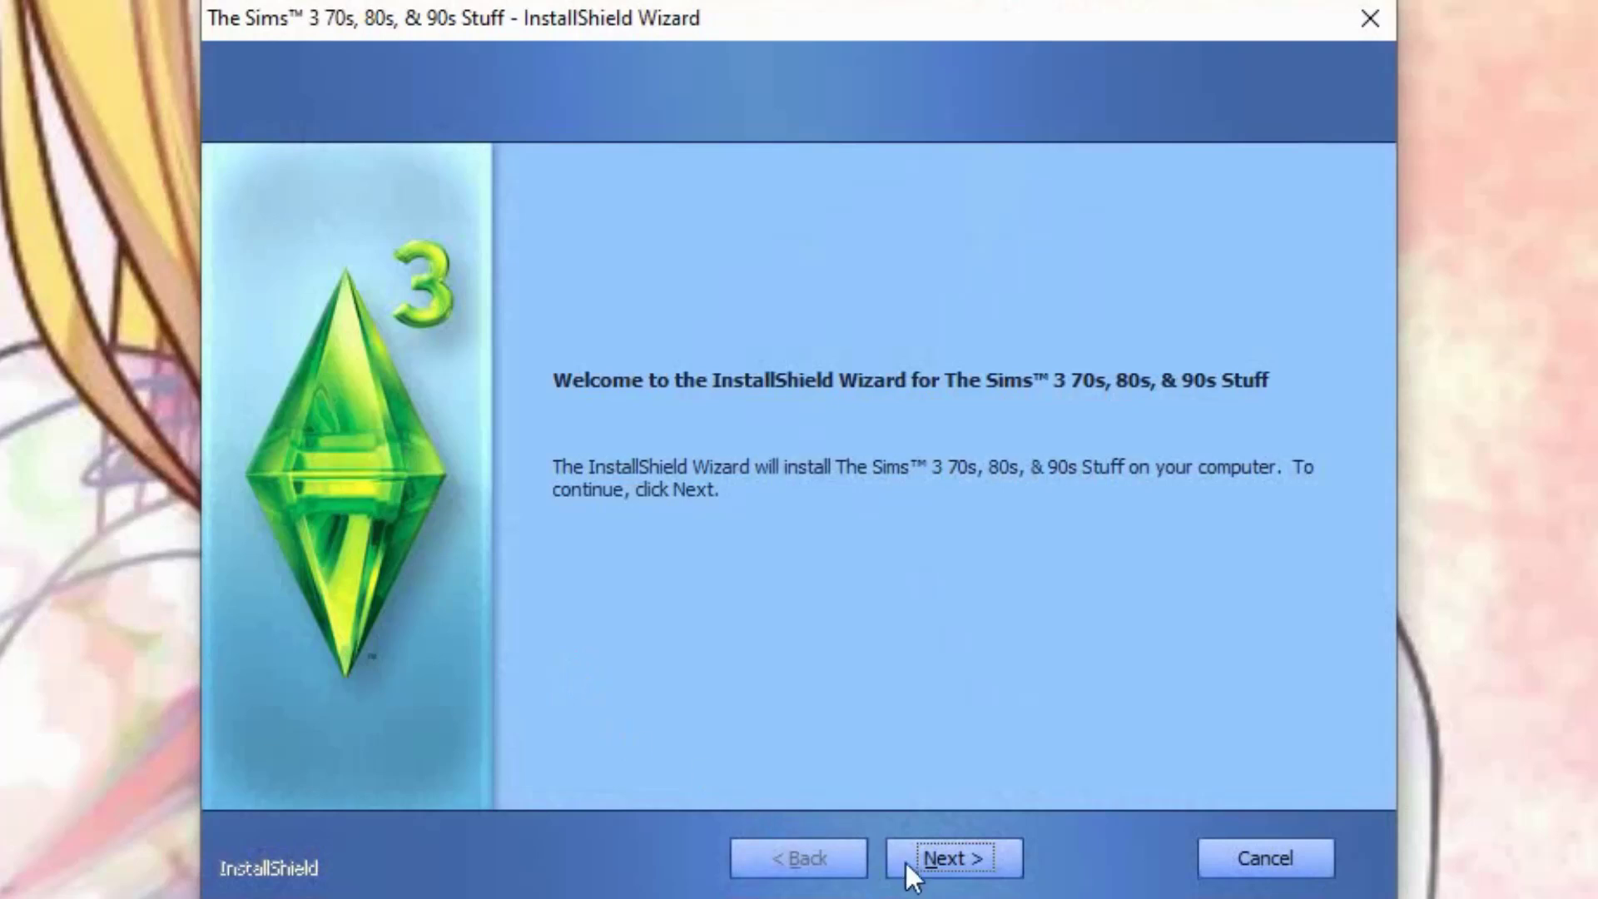
pyautogui.click(972, 857)
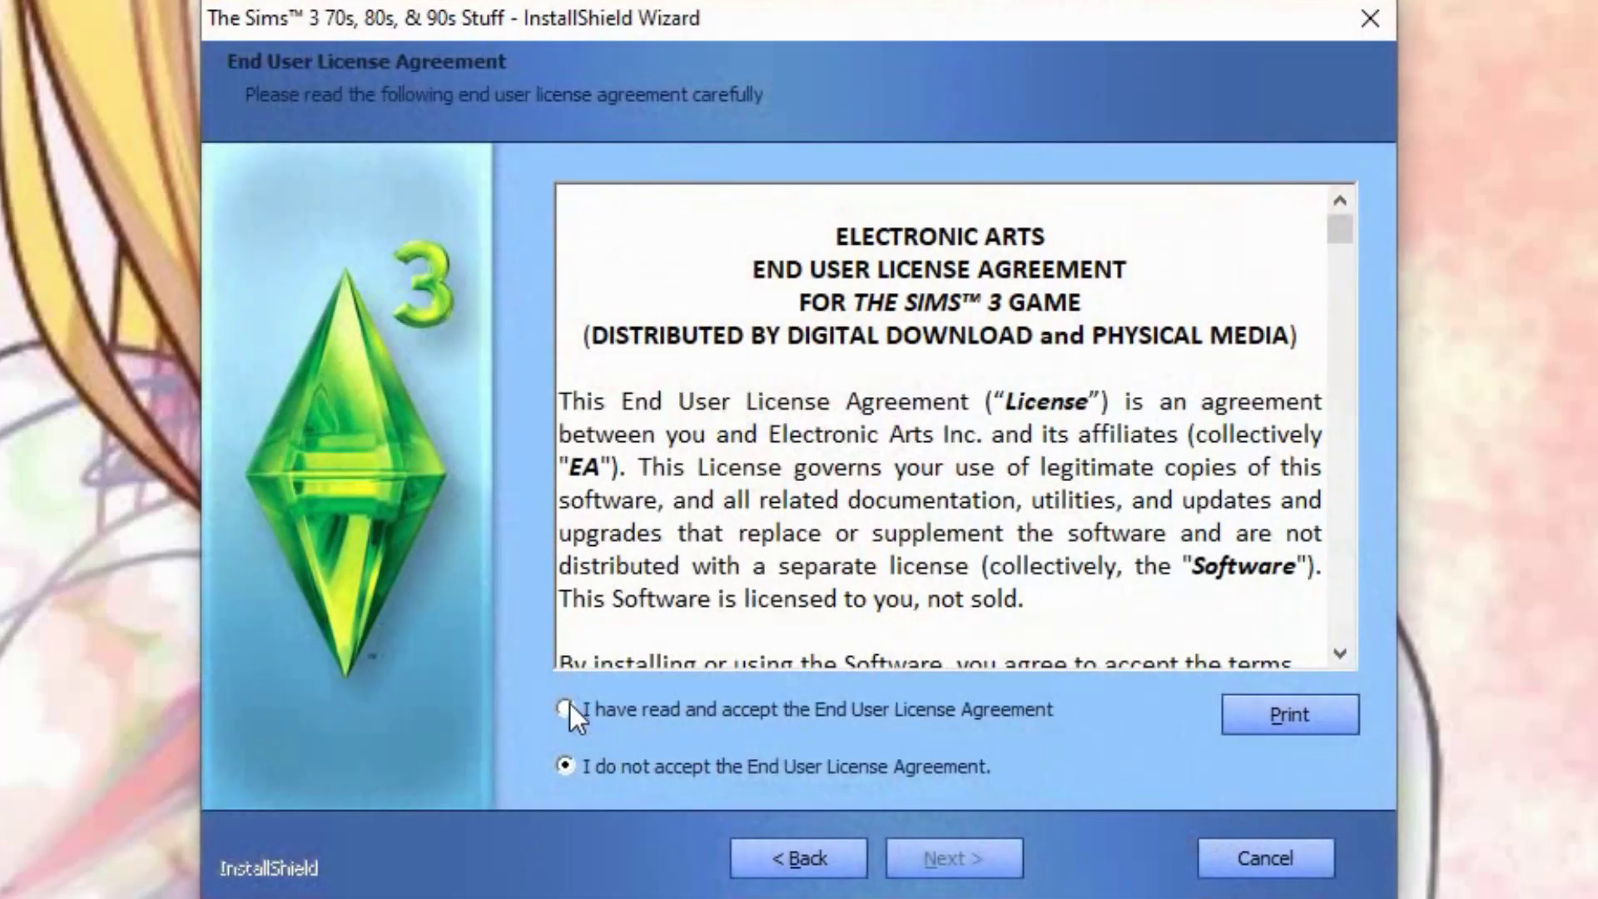
pyautogui.click(565, 708)
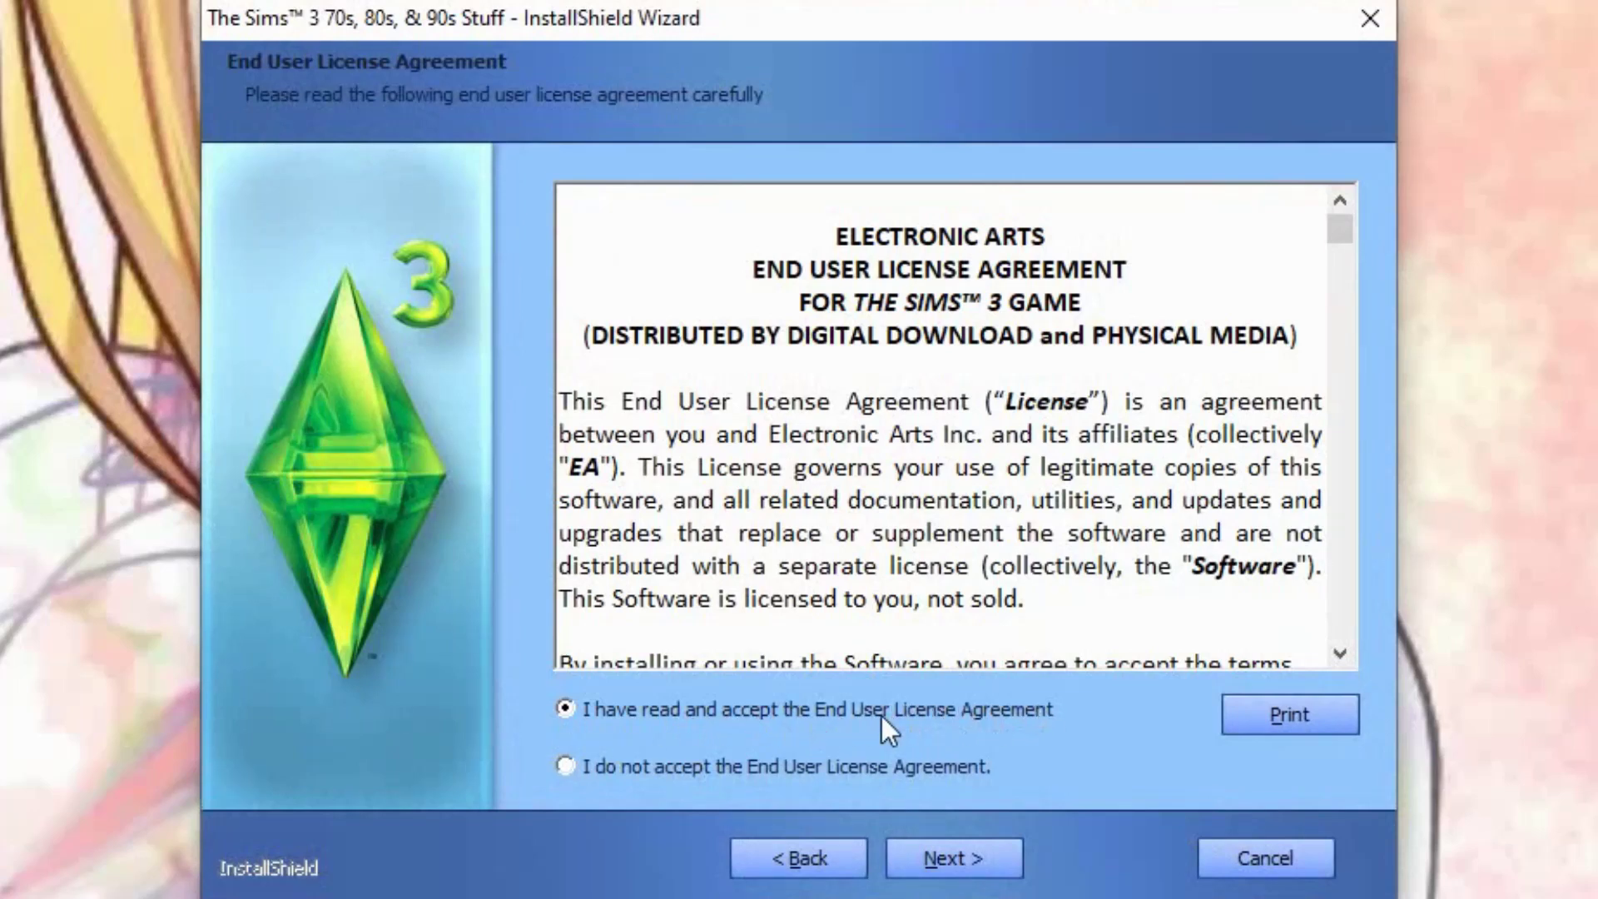
pyautogui.click(962, 866)
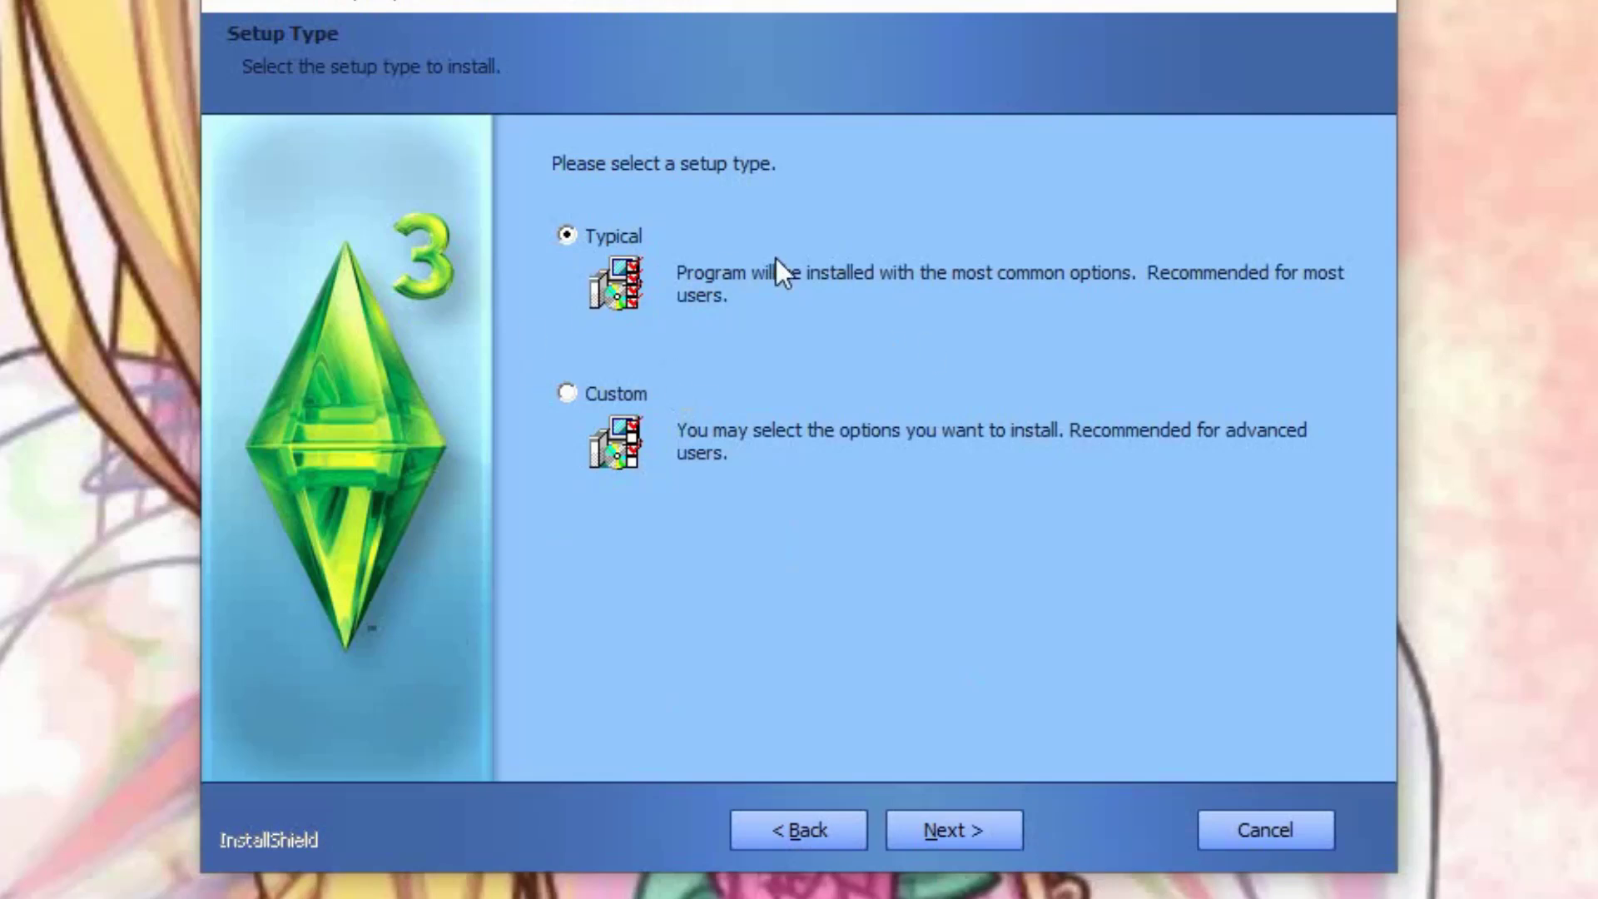
# Install 70s, 80s, & 90s Stuff with the Typical setup, leaving out Origin, and finish without viewing the readme file.
pyautogui.click(925, 832)
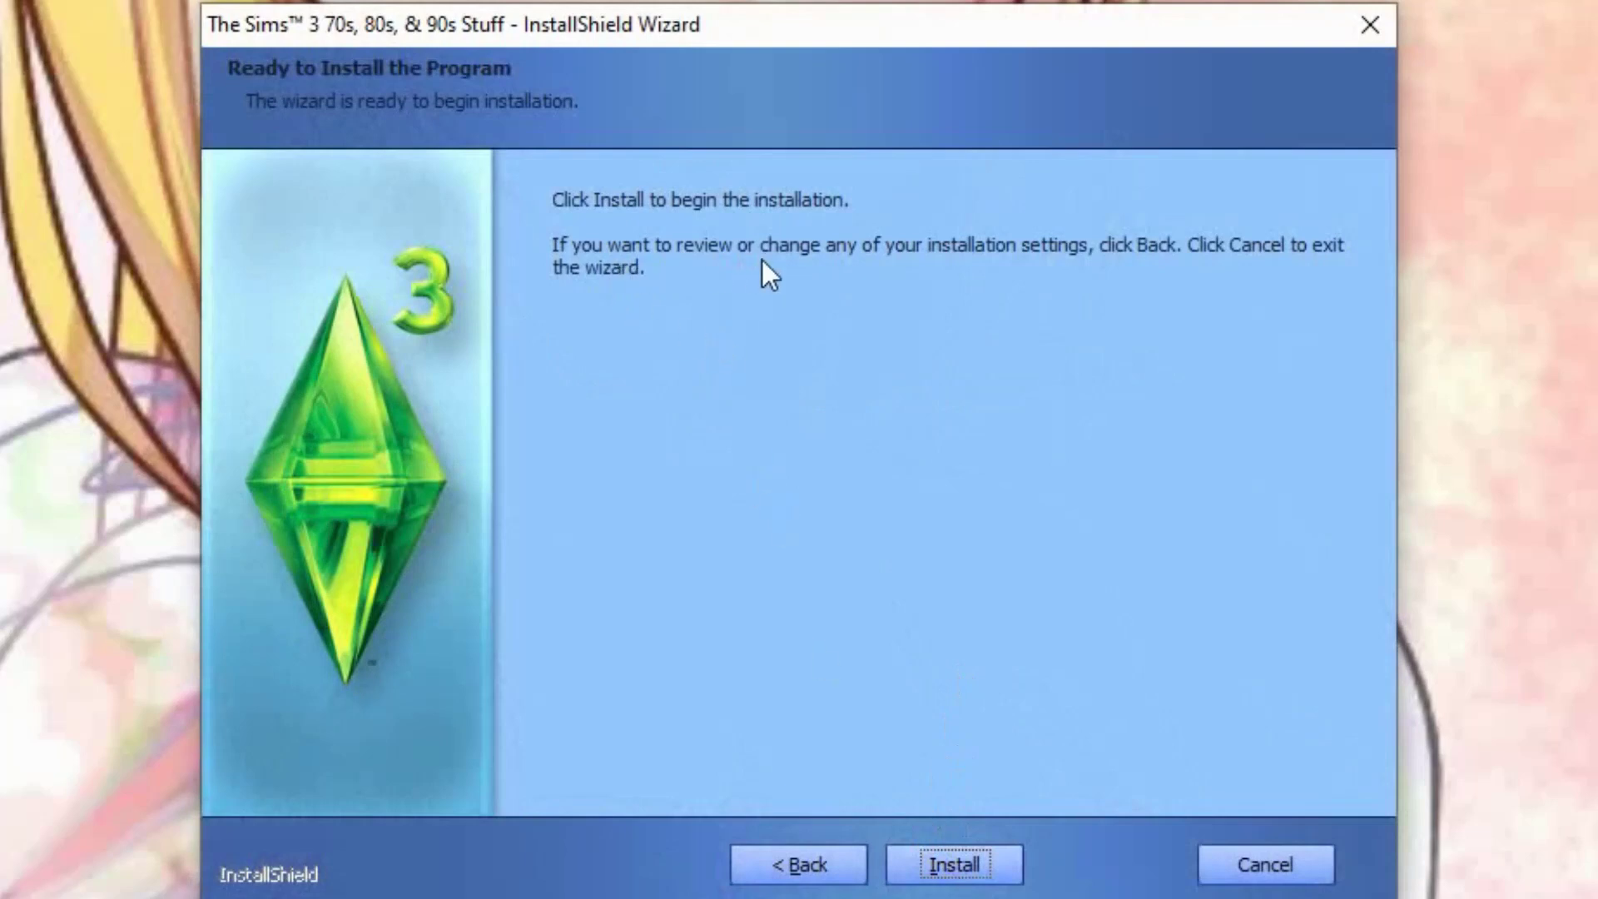
pyautogui.click(951, 855)
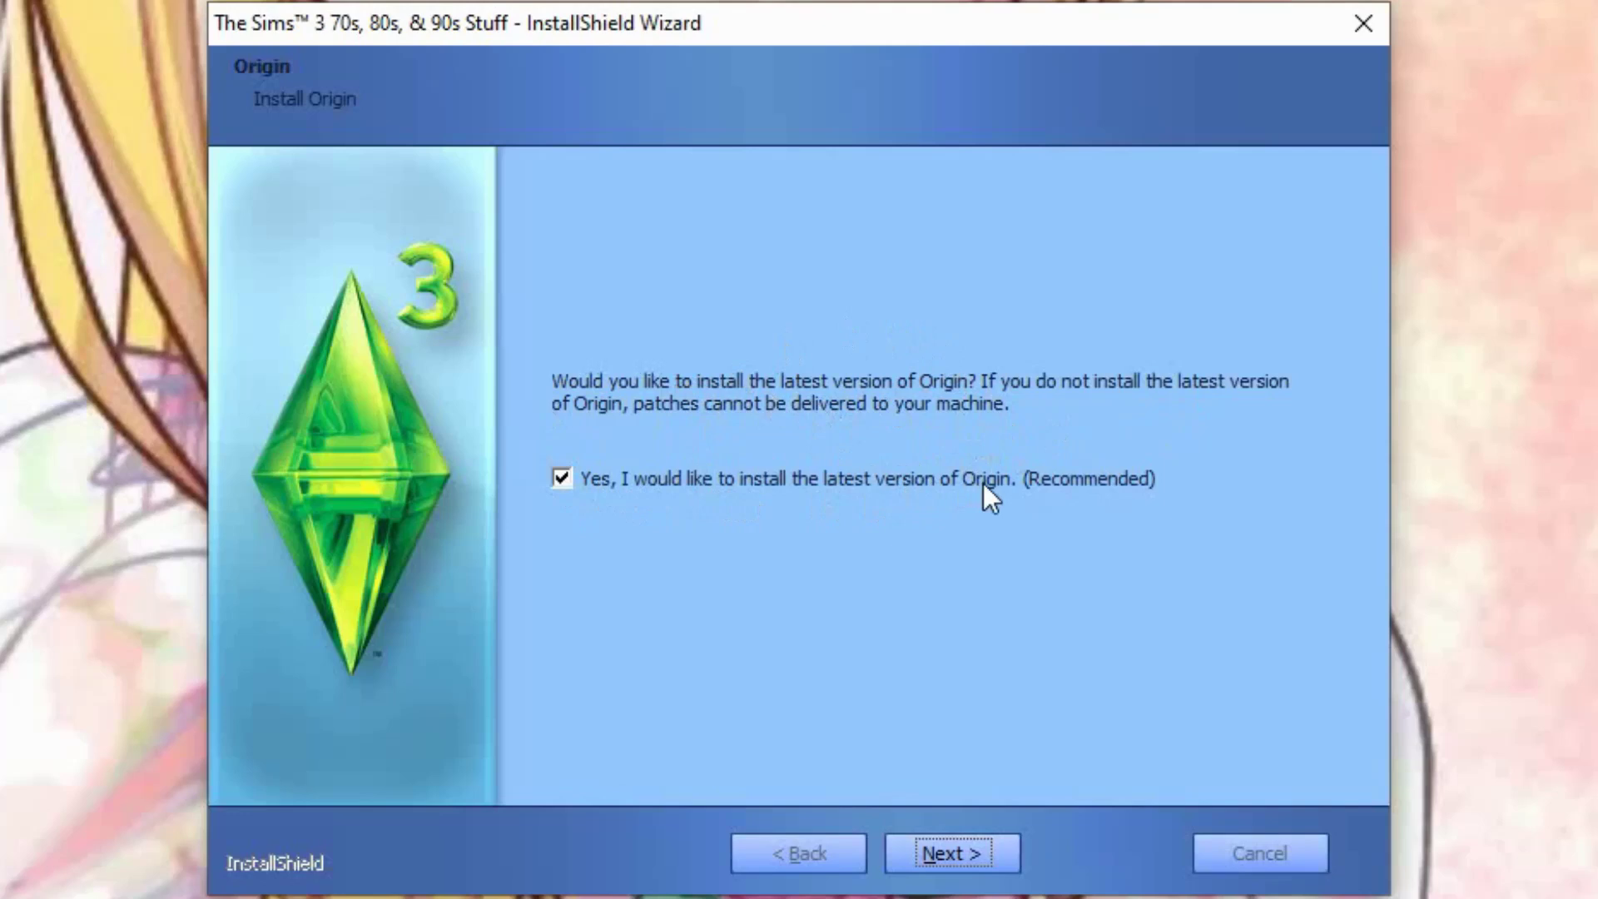
pyautogui.click(562, 477)
pyautogui.click(976, 862)
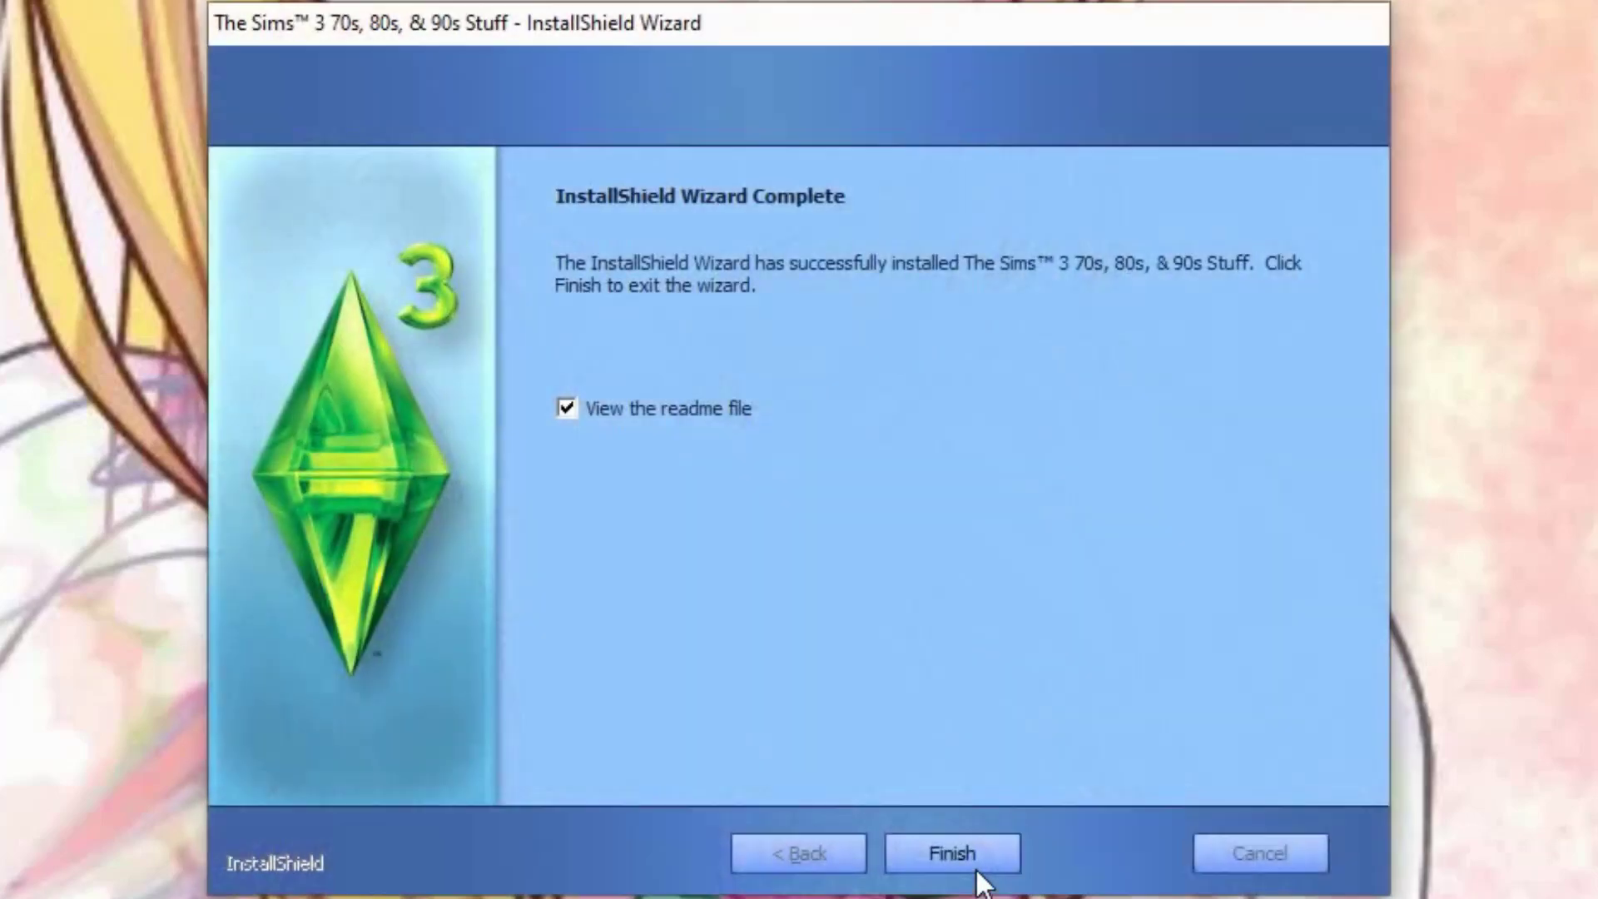
pyautogui.click(567, 407)
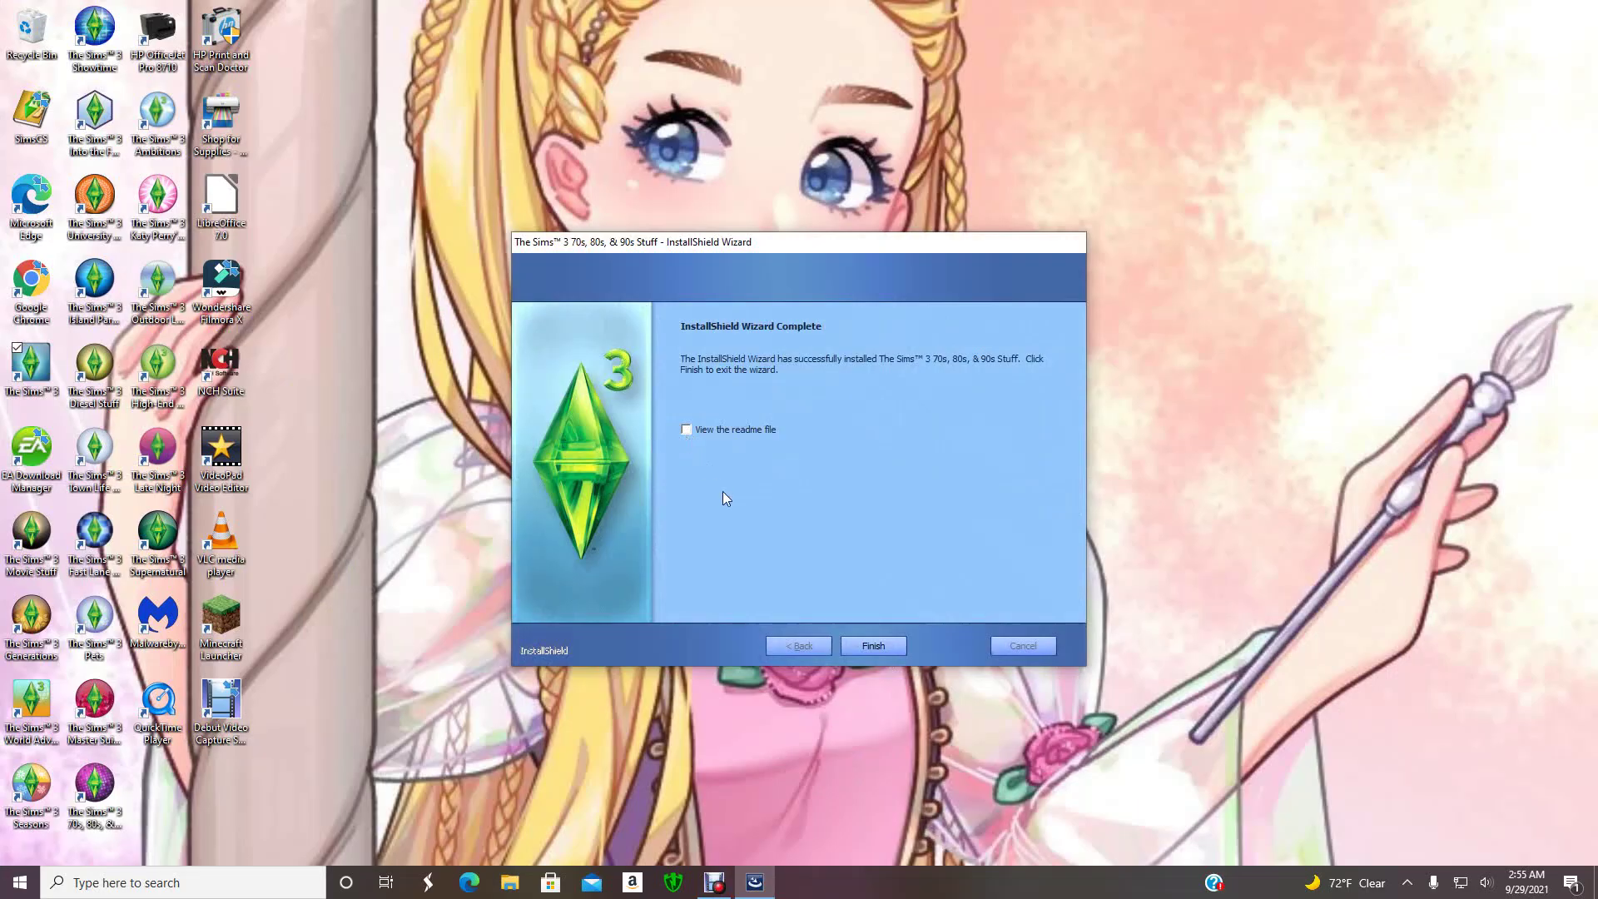
pyautogui.click(862, 645)
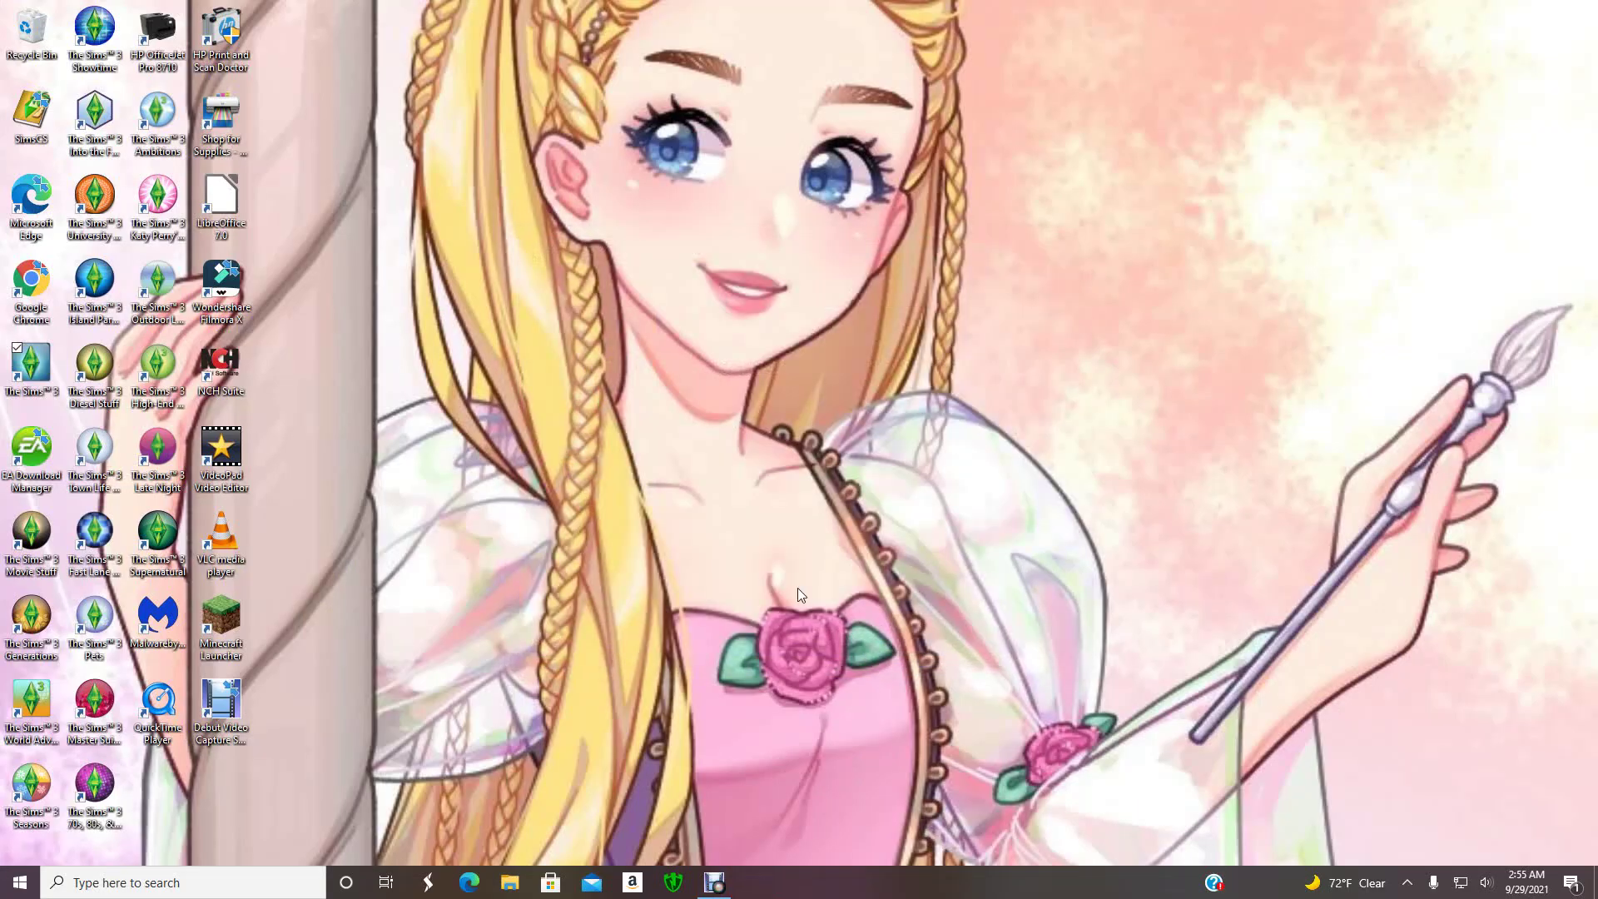